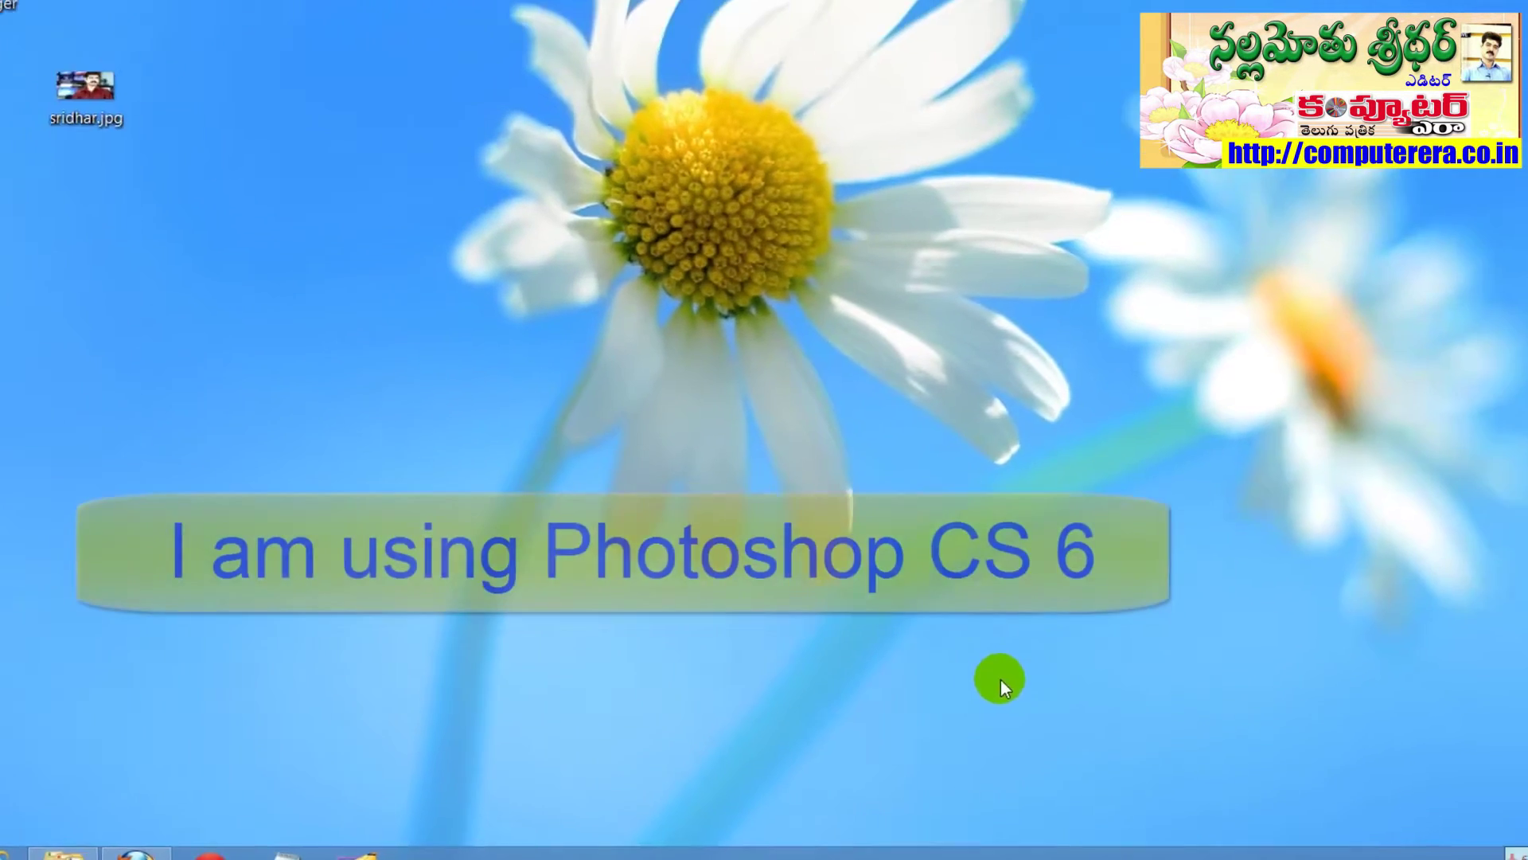
Search Windows apps for 'photo' and launch Adobe Photoshop CS6 (64 Bit).
key(super+f)
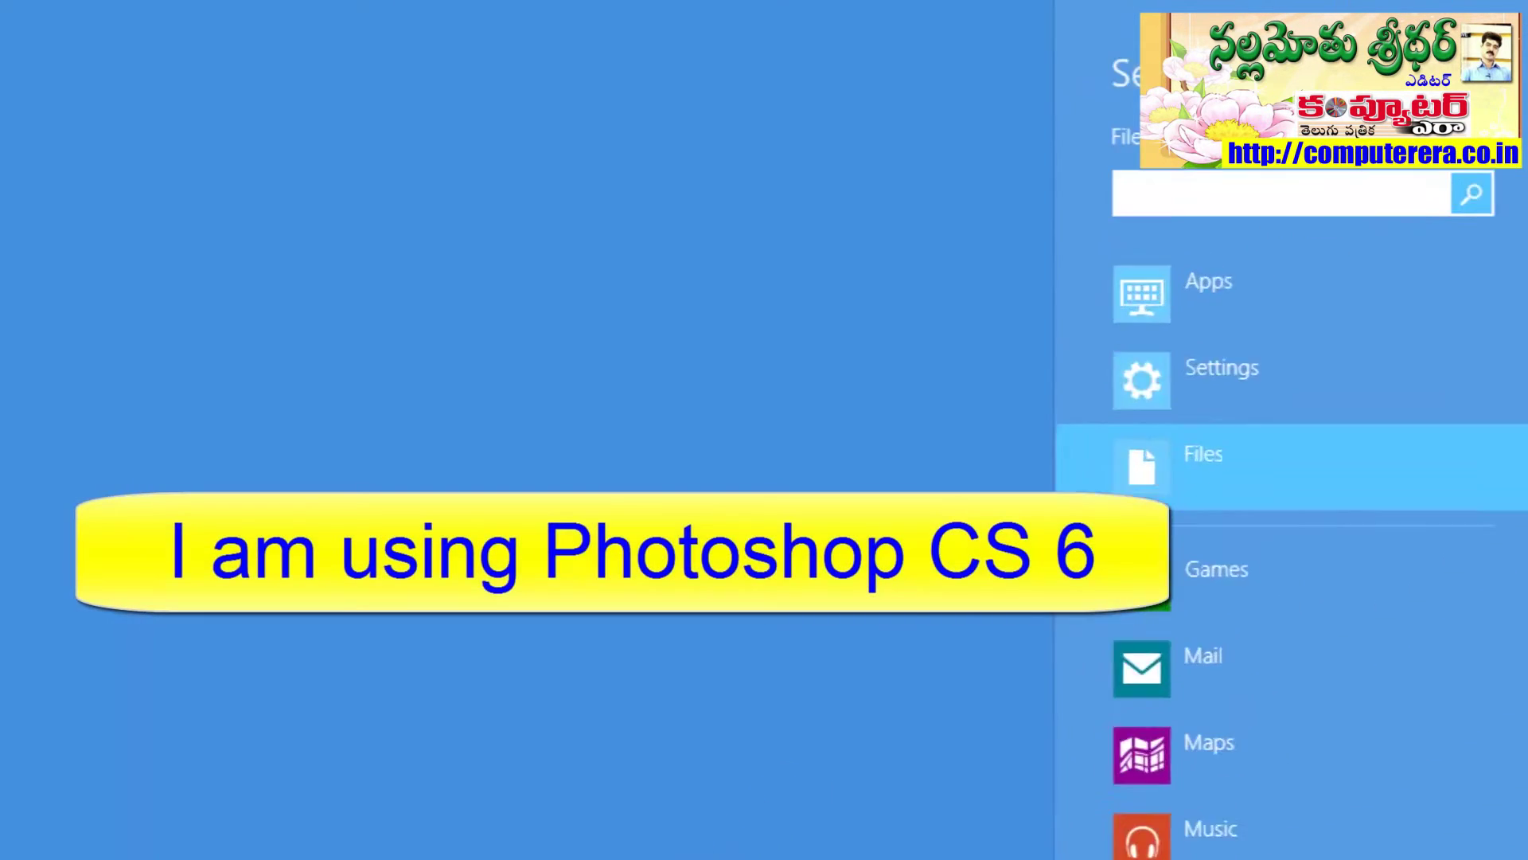
text(photo)
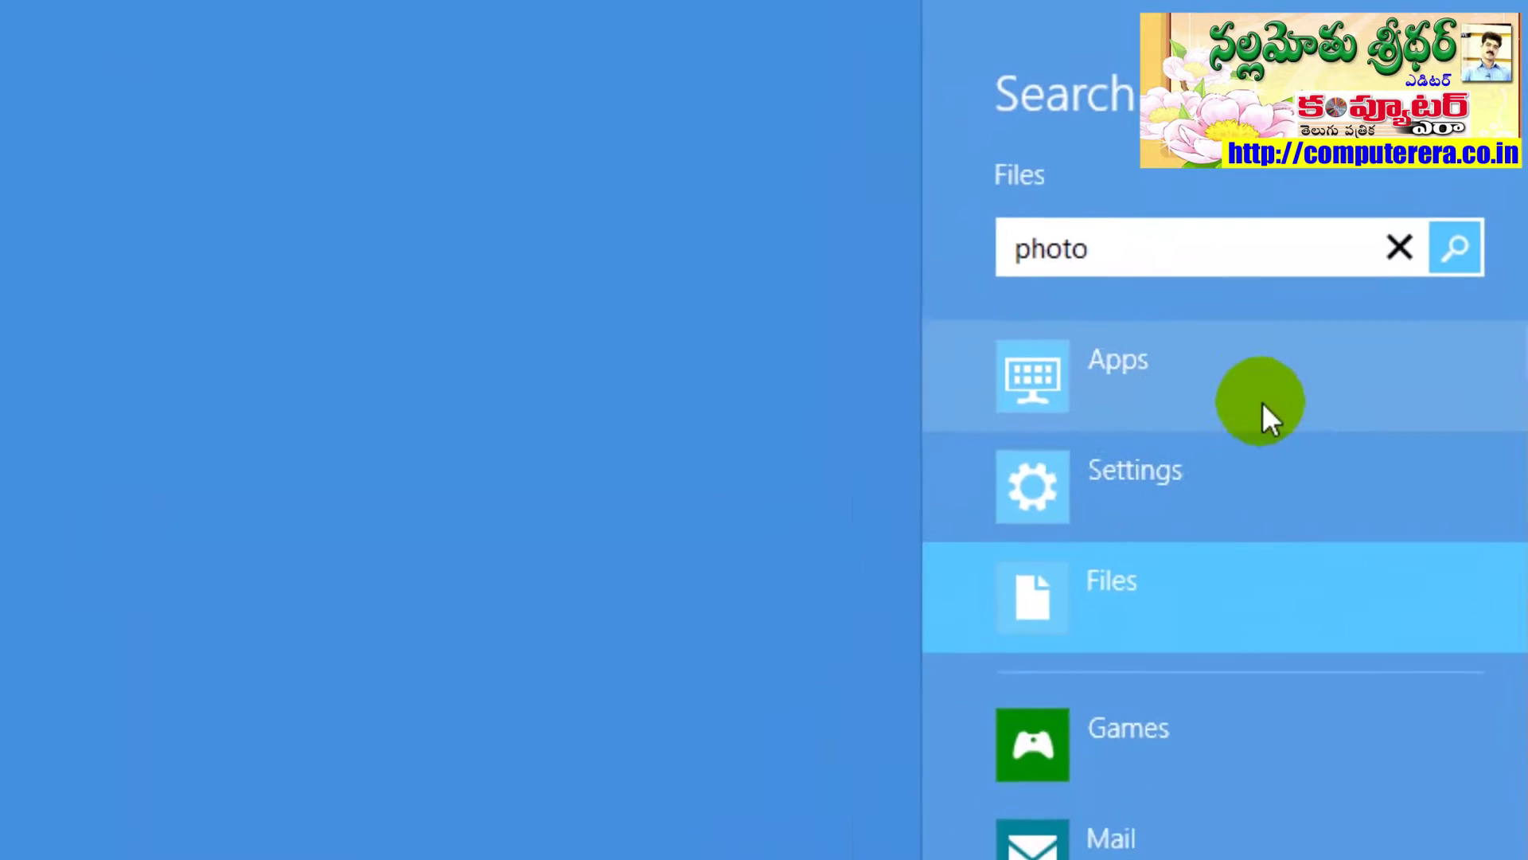
click(1264, 400)
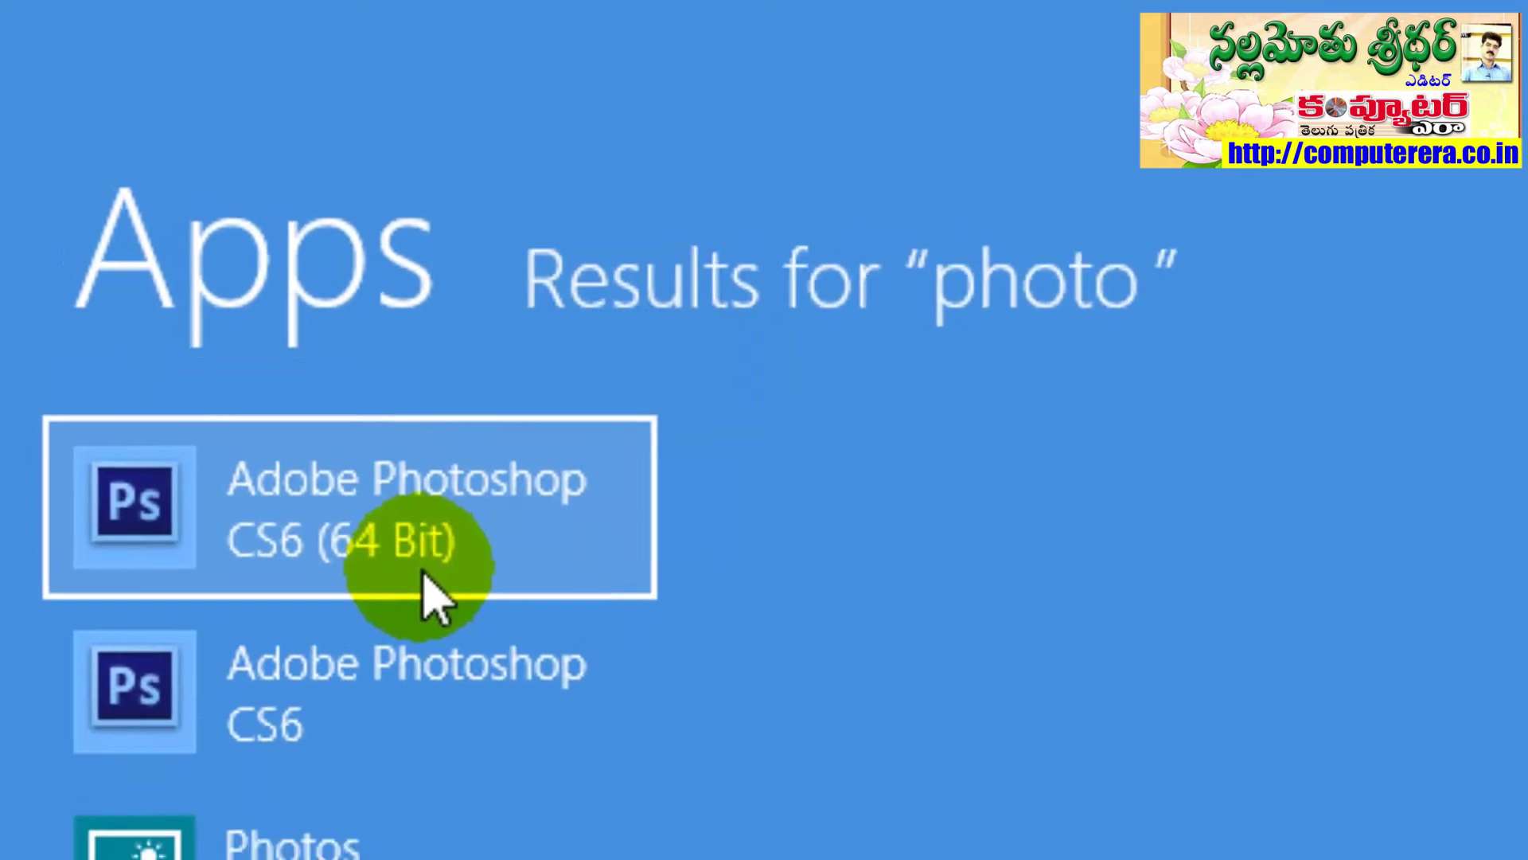
click(412, 559)
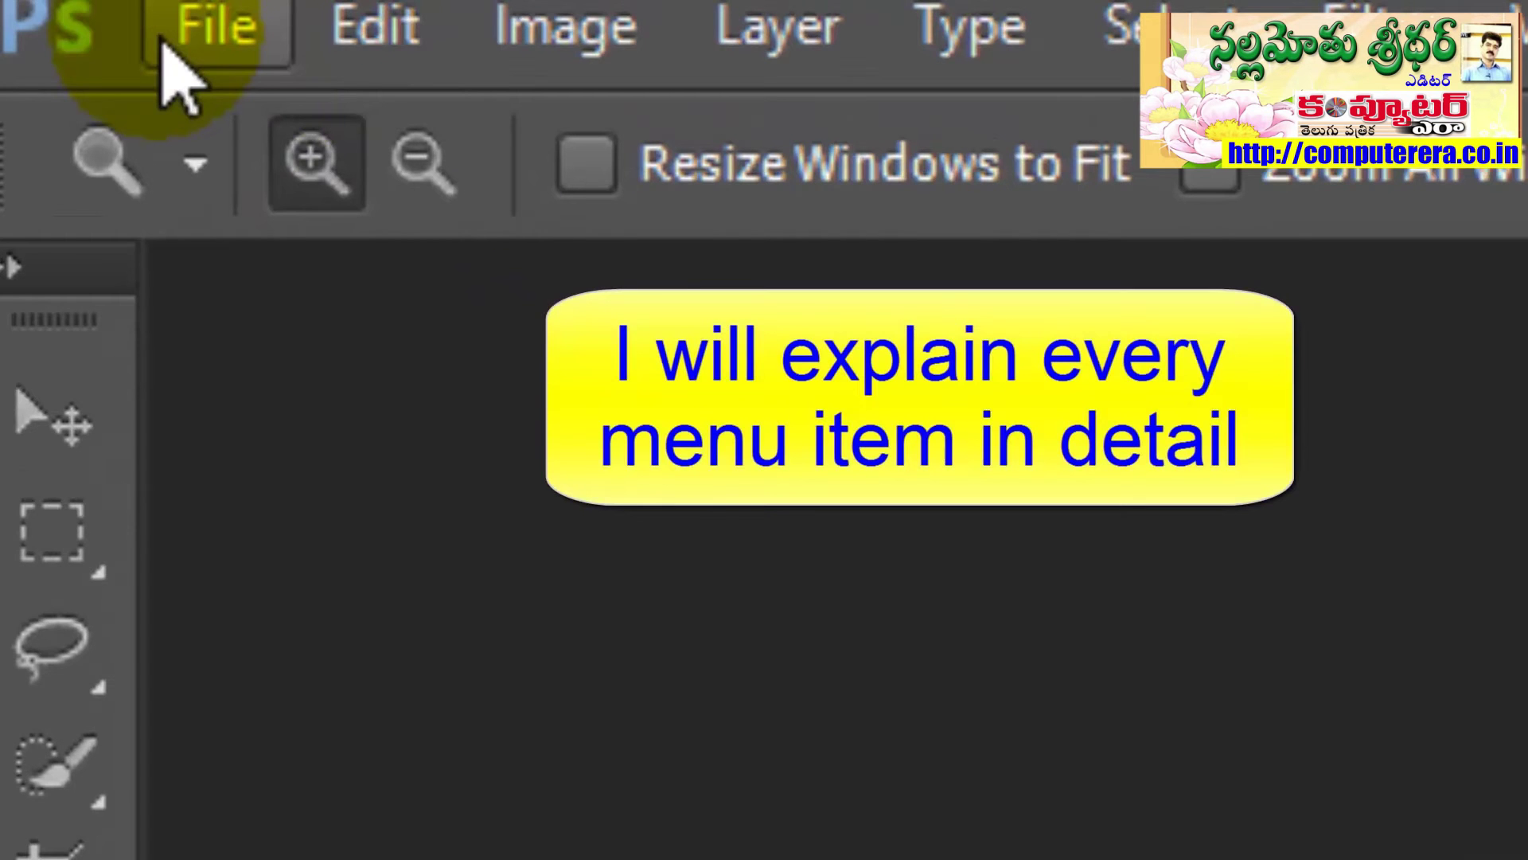
Open the New document dialog from the File menu.
click(191, 40)
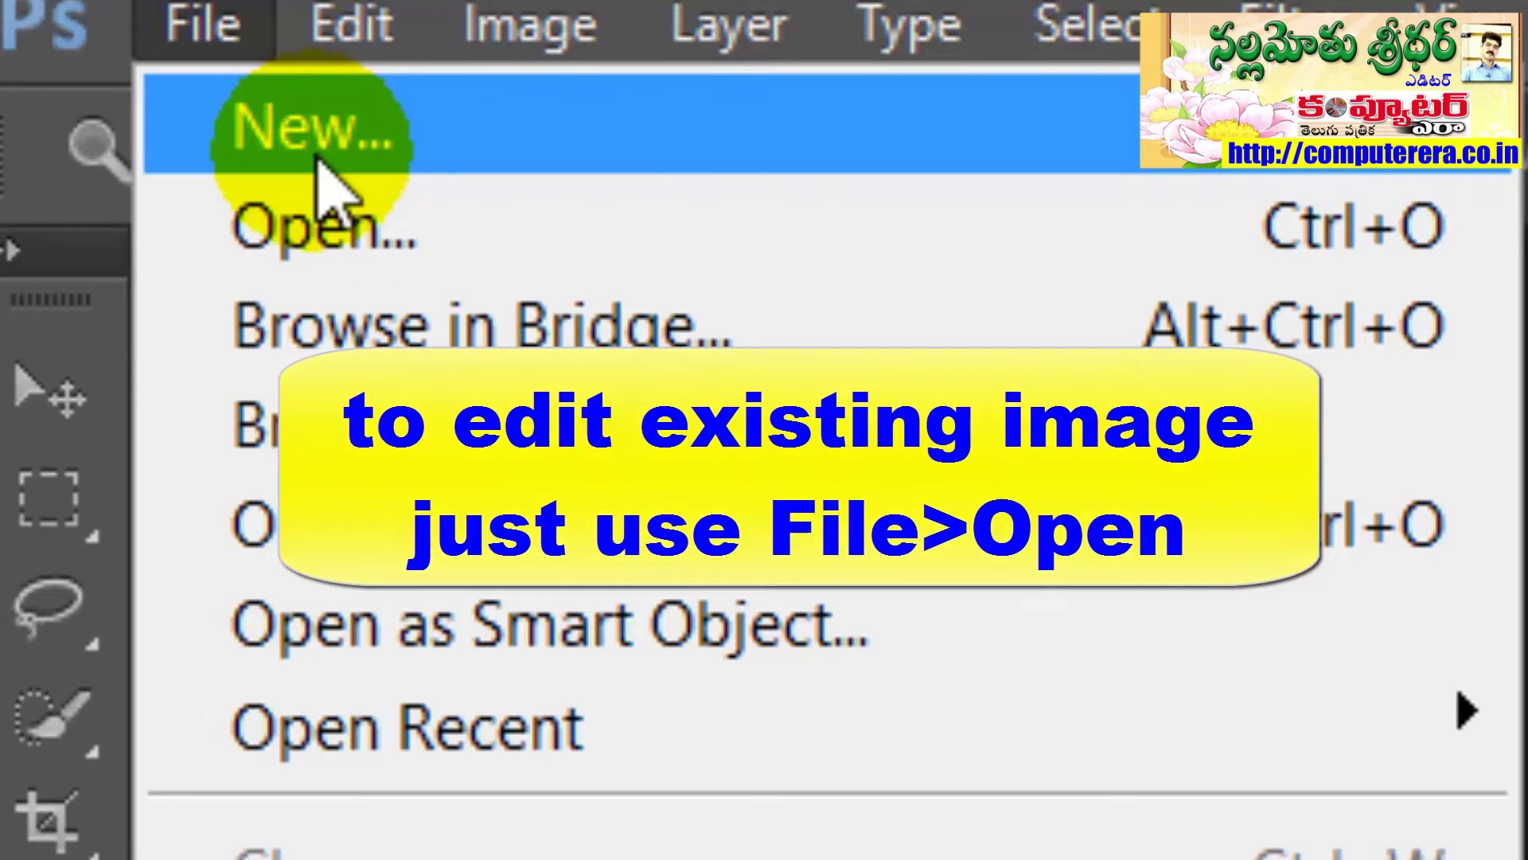
click(316, 156)
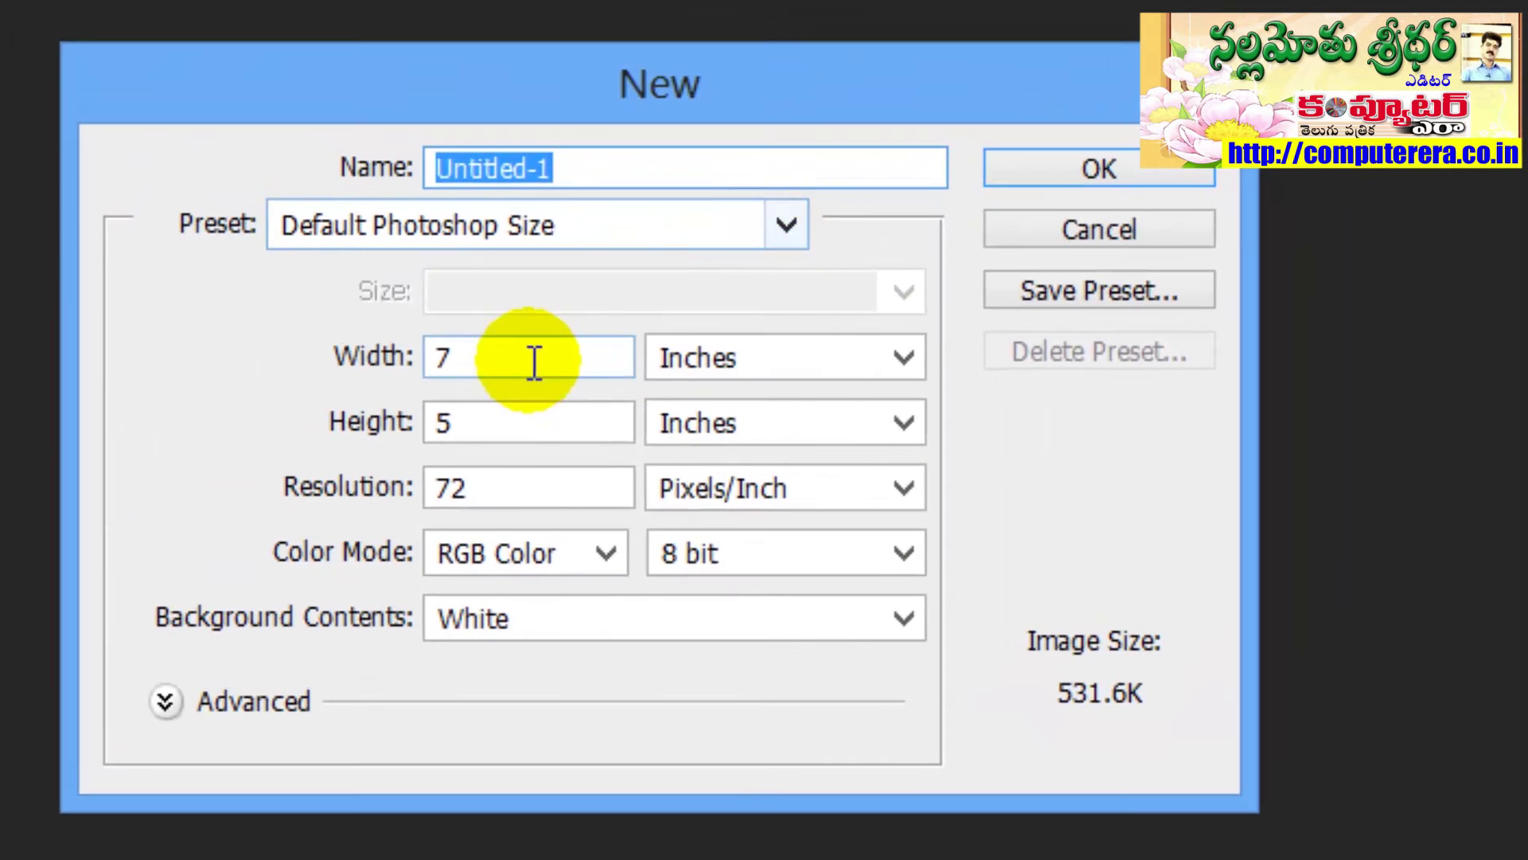
Try a custom 20 × 20 inch width and height, then cancel the New dialog.
double_click(608, 375)
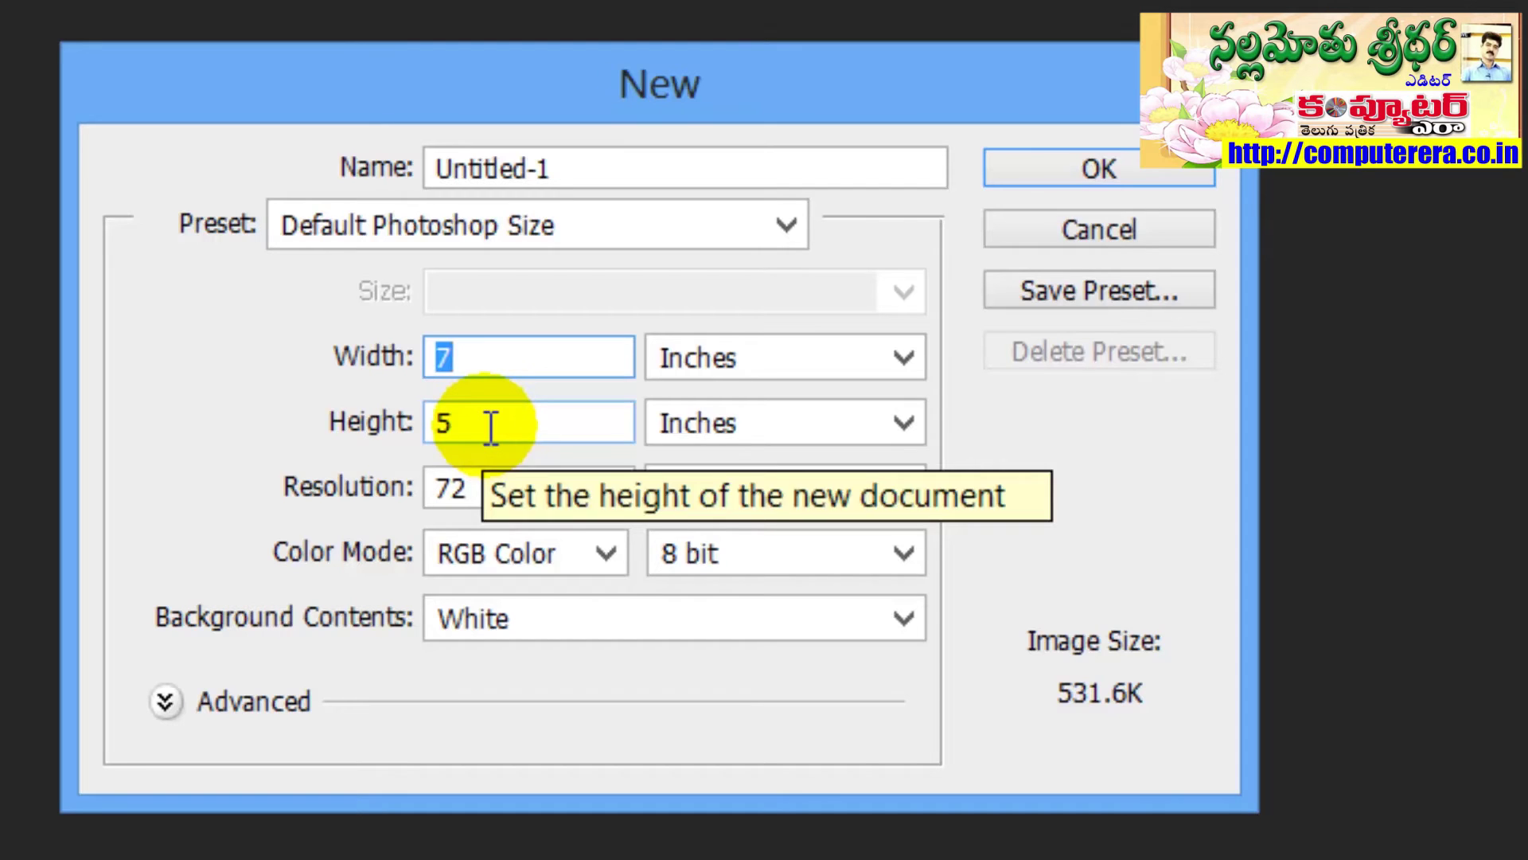
text(20)
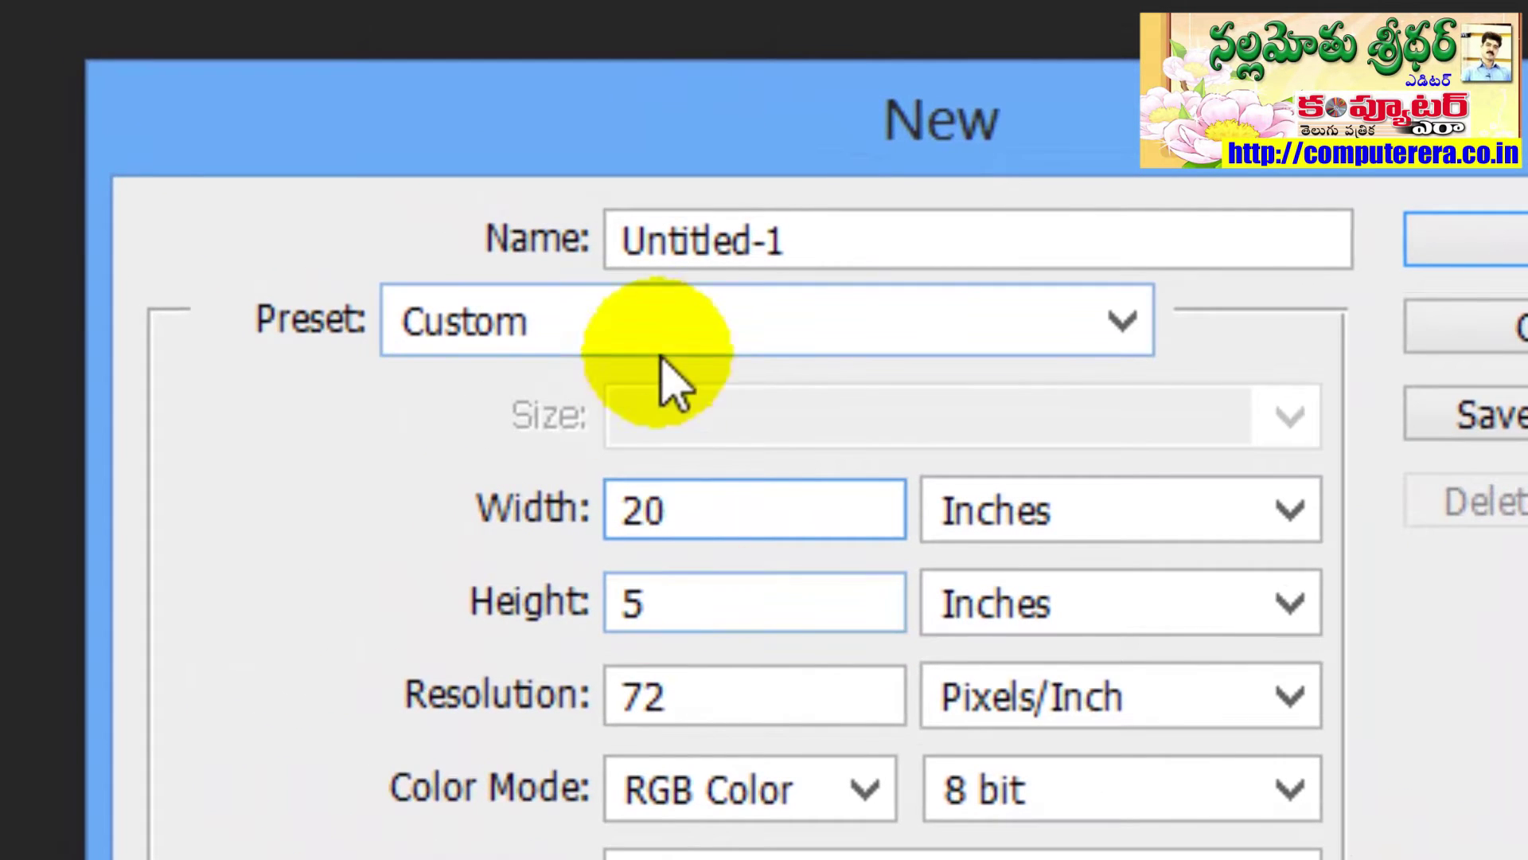
double_click(721, 601)
text(20)
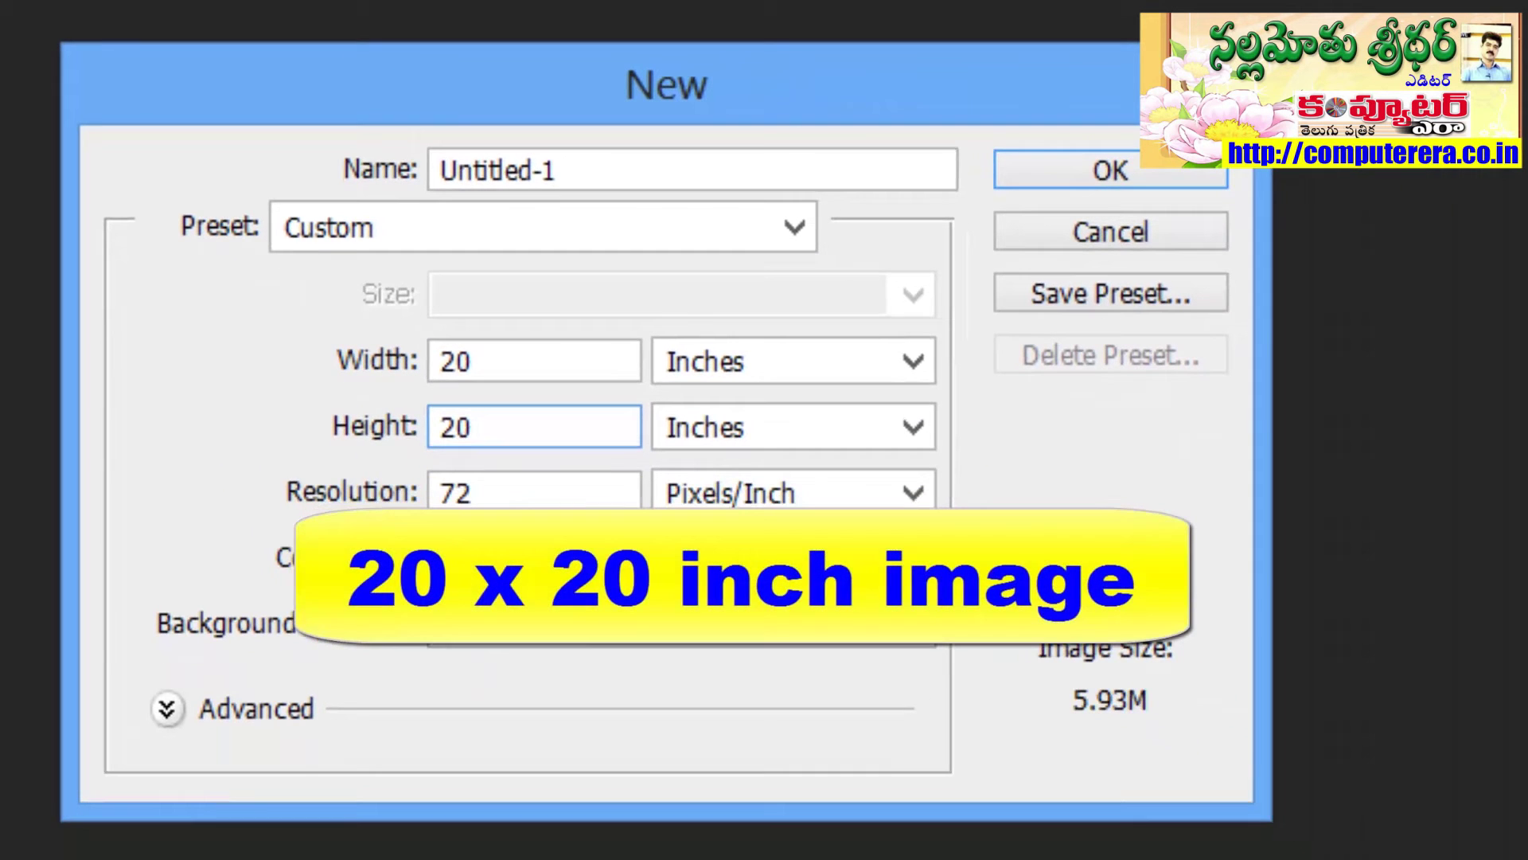
drag(342, 108, 402, 66)
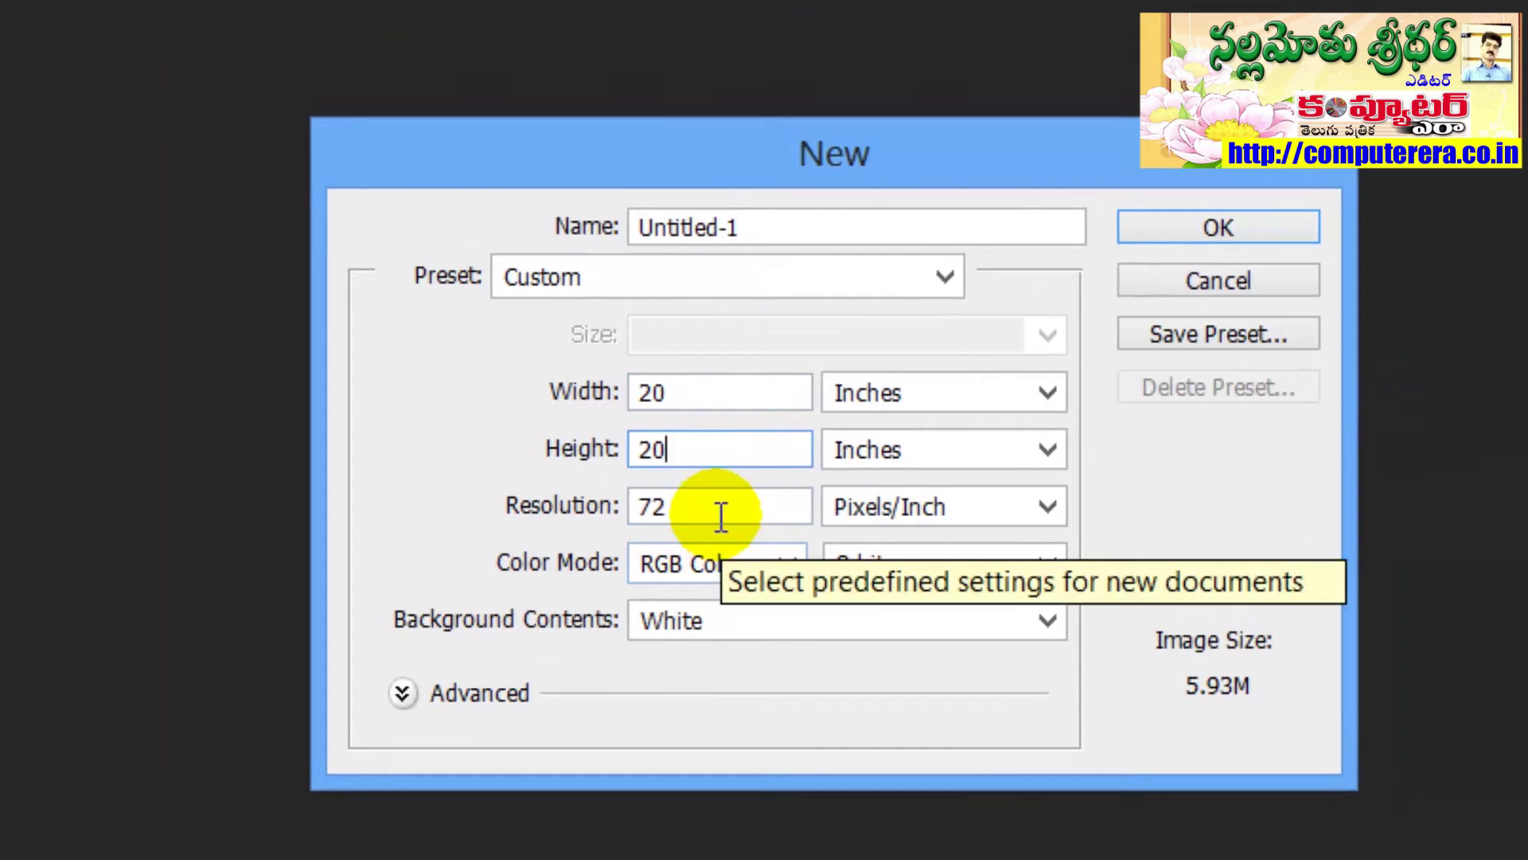
double_click(717, 513)
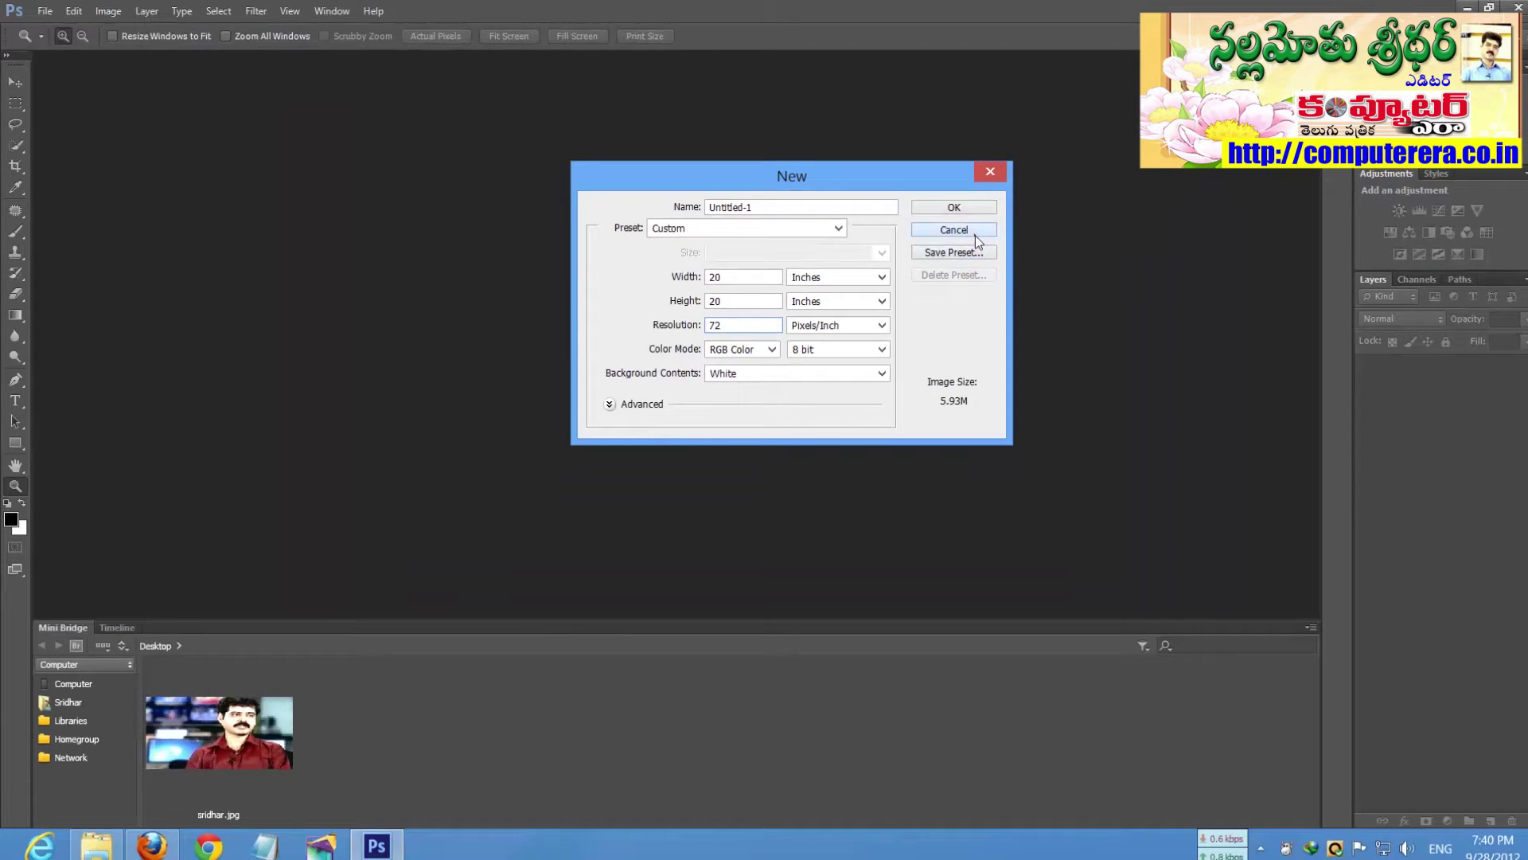
click(953, 230)
key(alt+f)
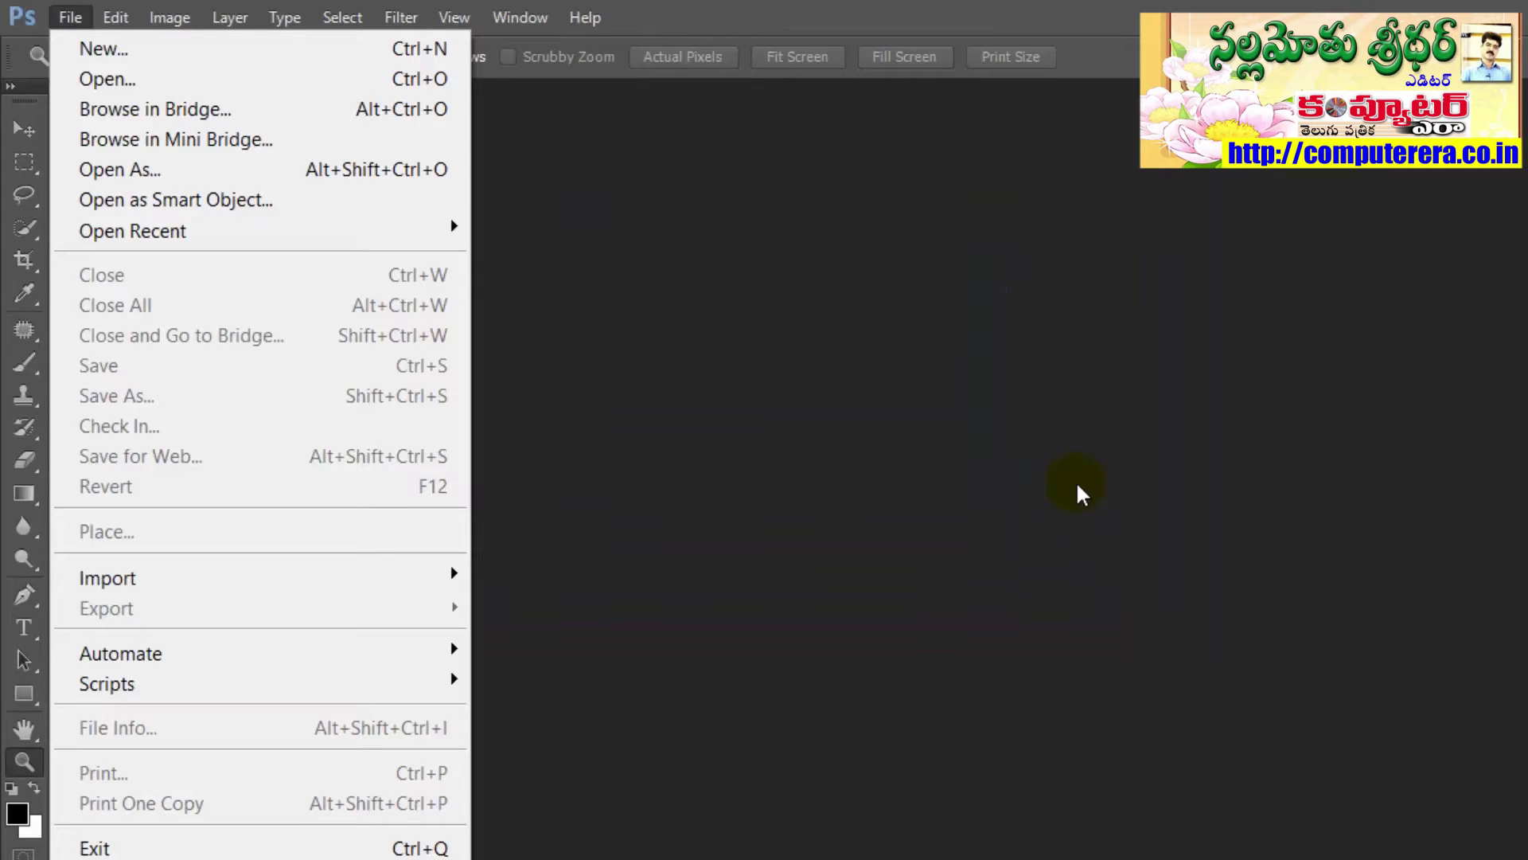
Reopen the New dialog, back at the default 7 × 5 inch size.
click(58, 17)
click(59, 17)
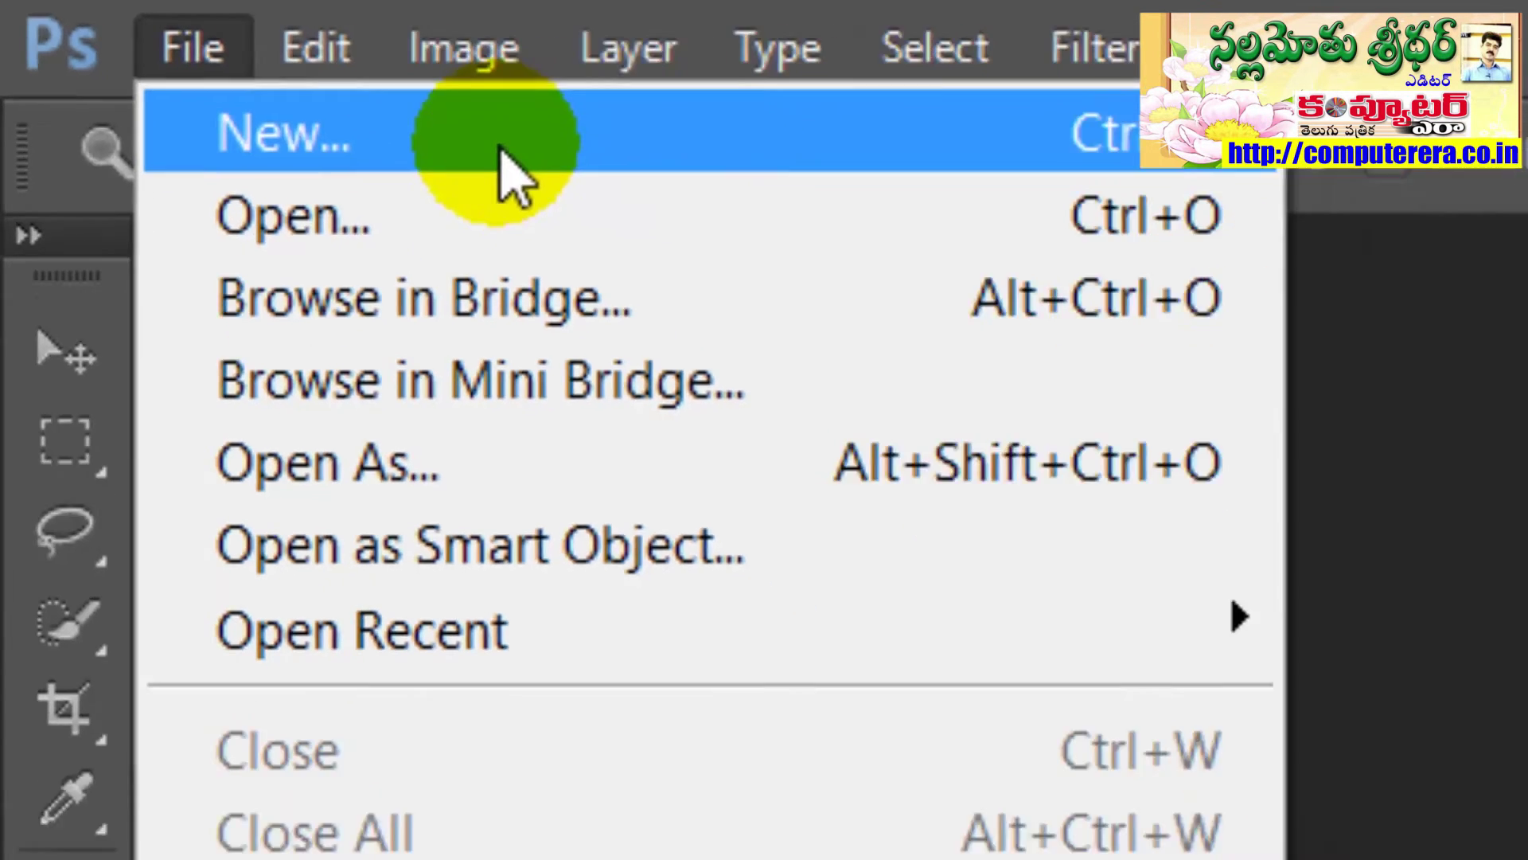
click(581, 172)
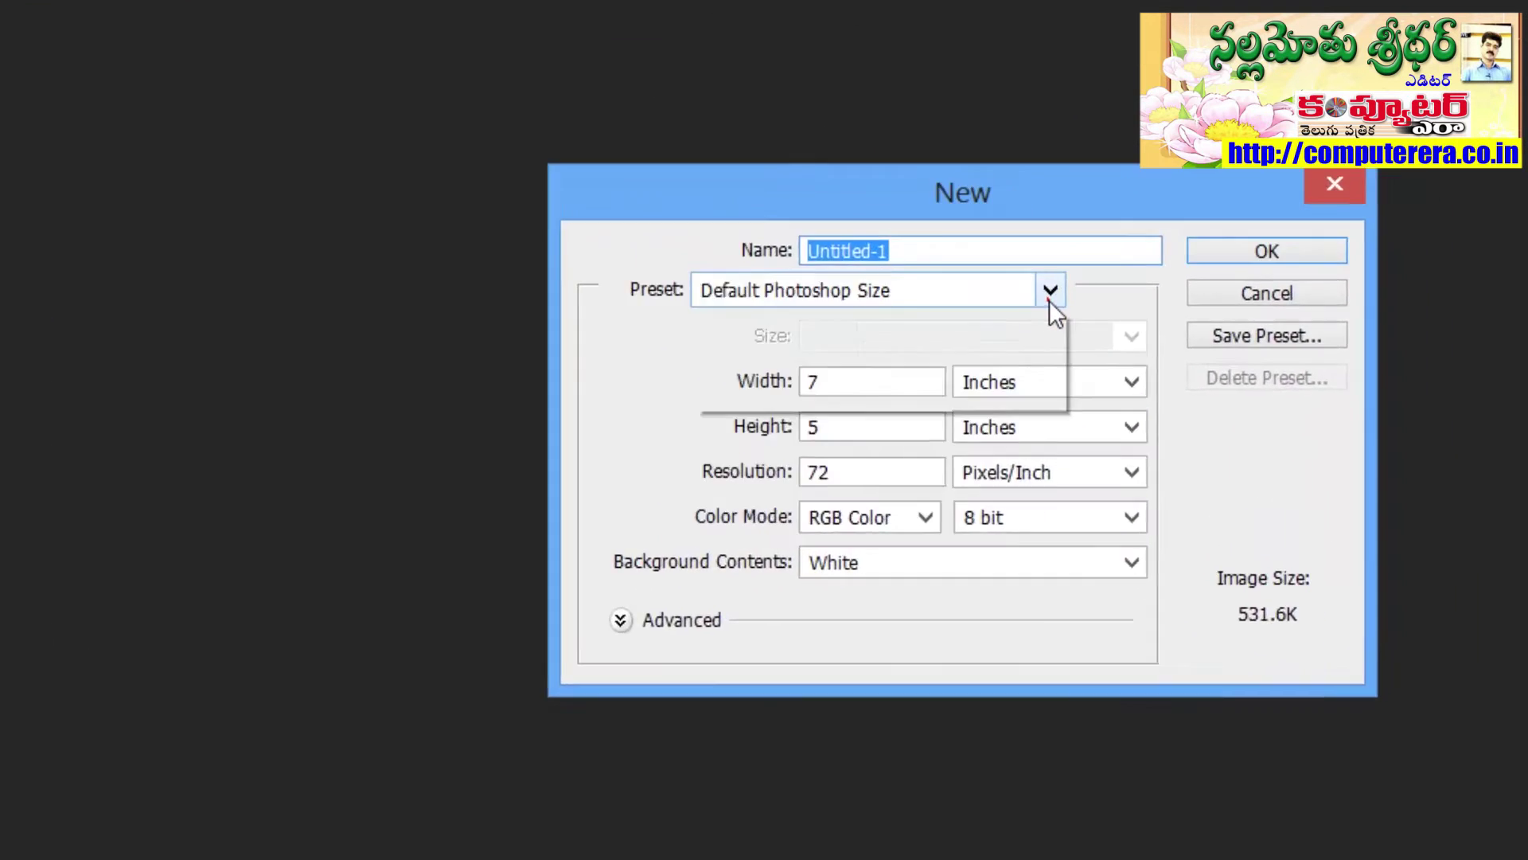
Switch the preset to U.S. Paper and try the Tabloid size.
click(831, 227)
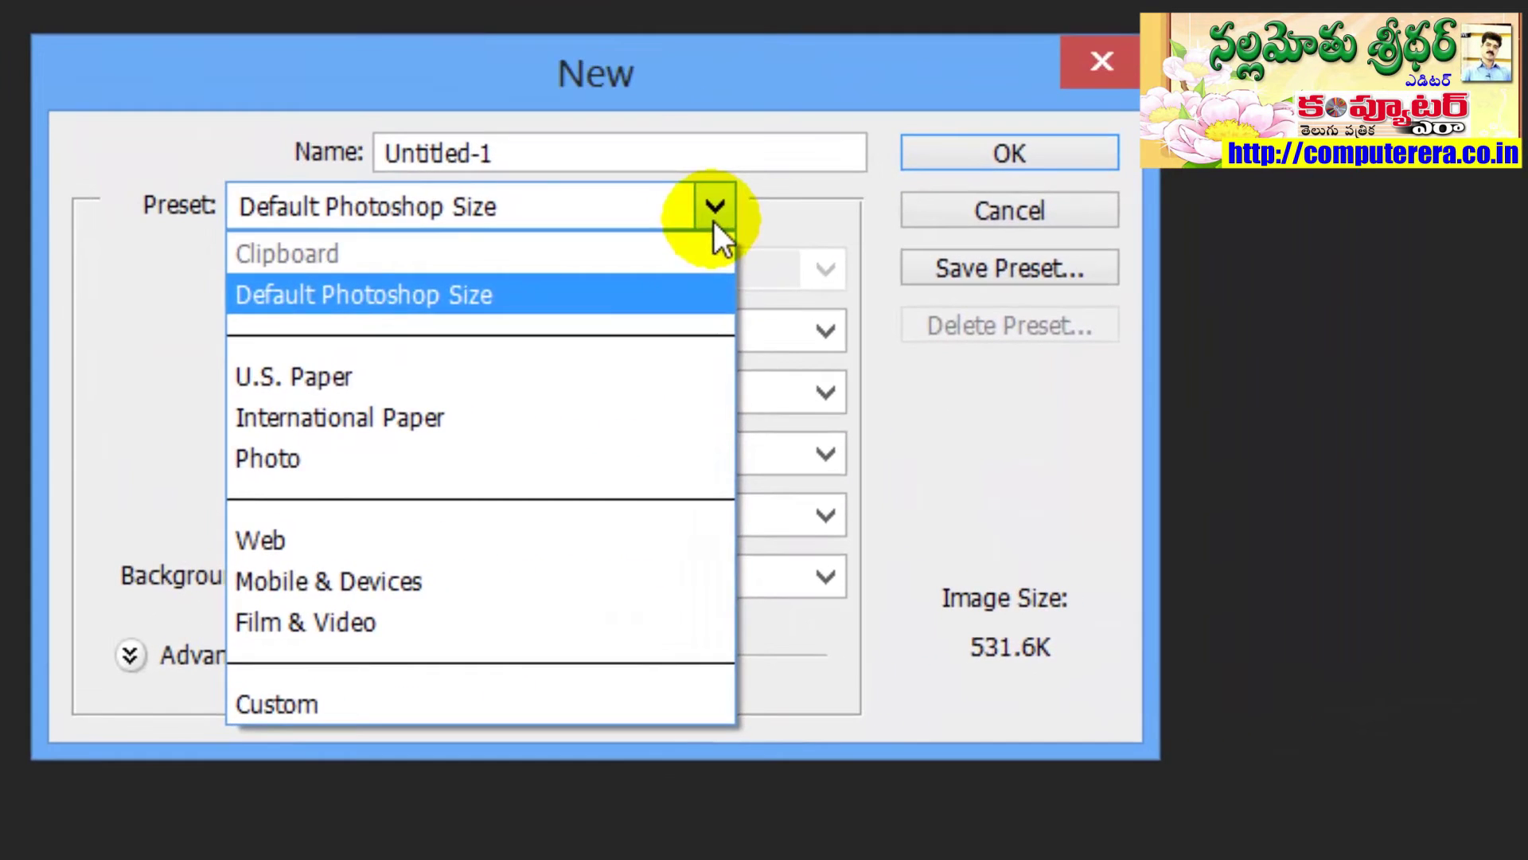
click(784, 232)
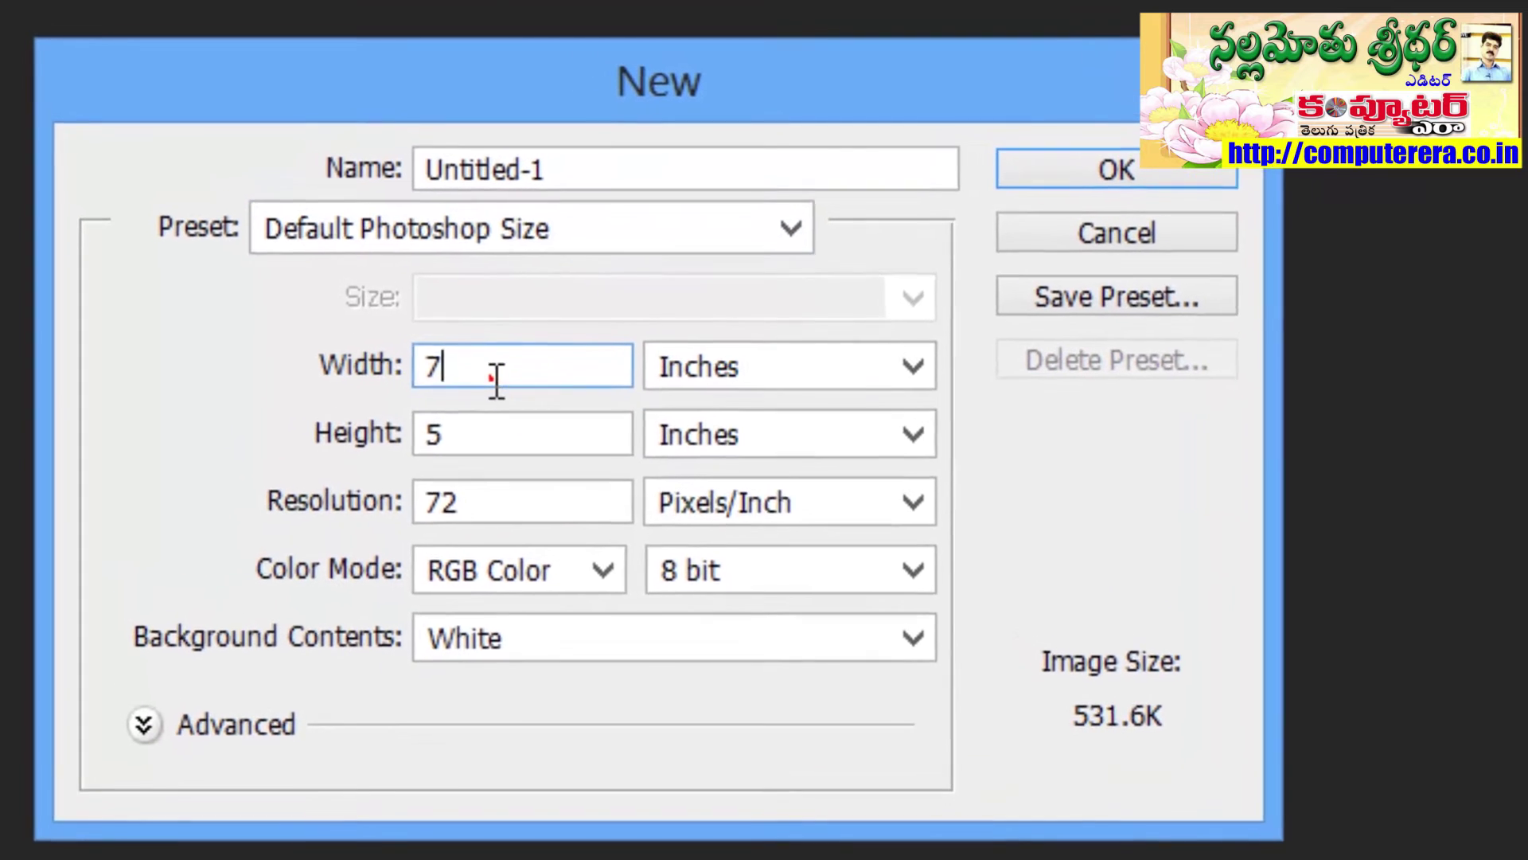
double_click(460, 350)
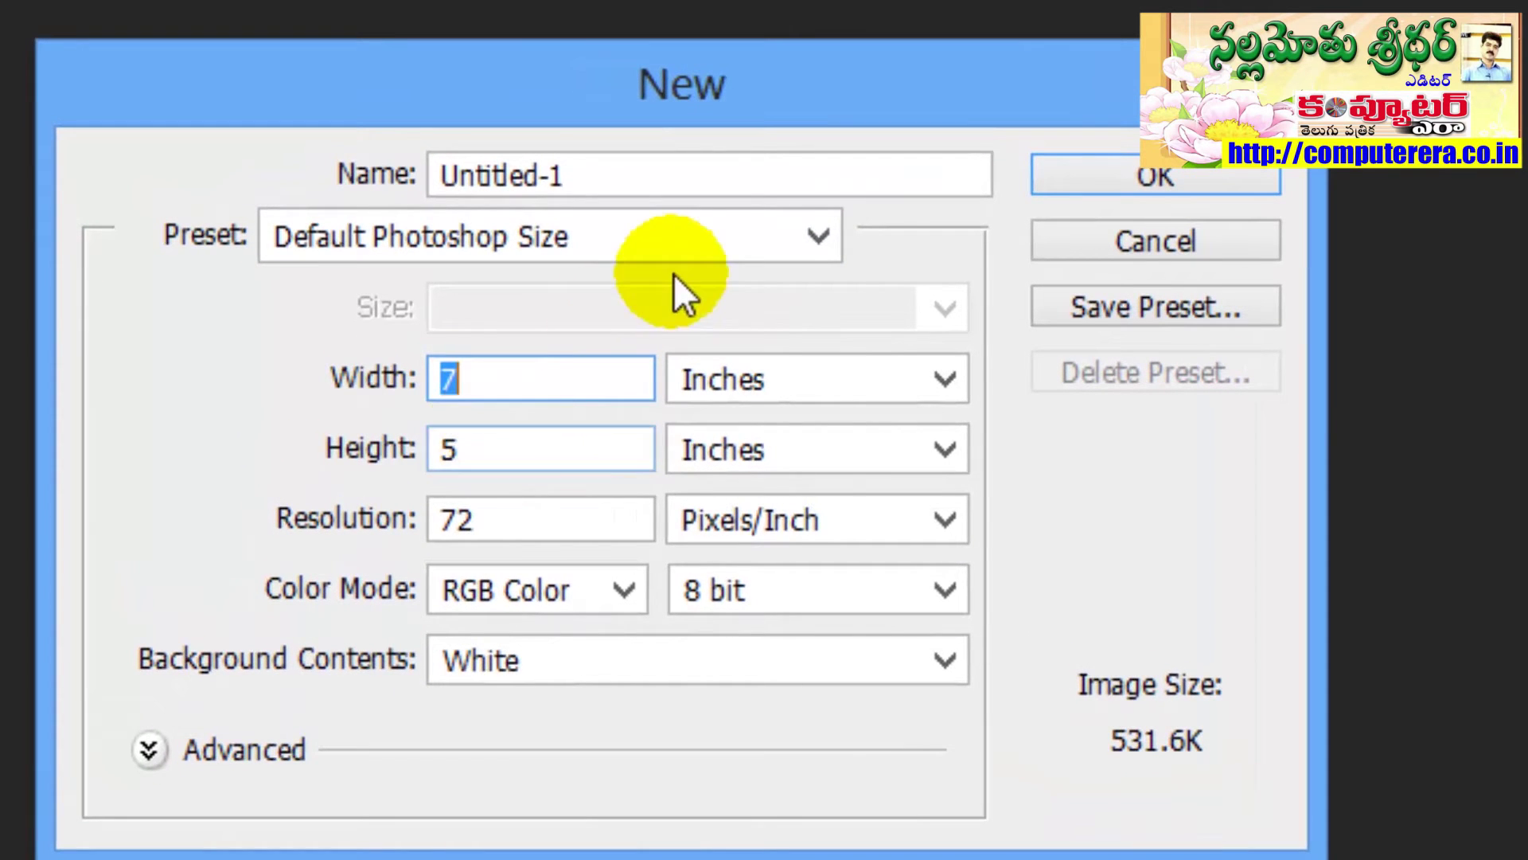
click(661, 242)
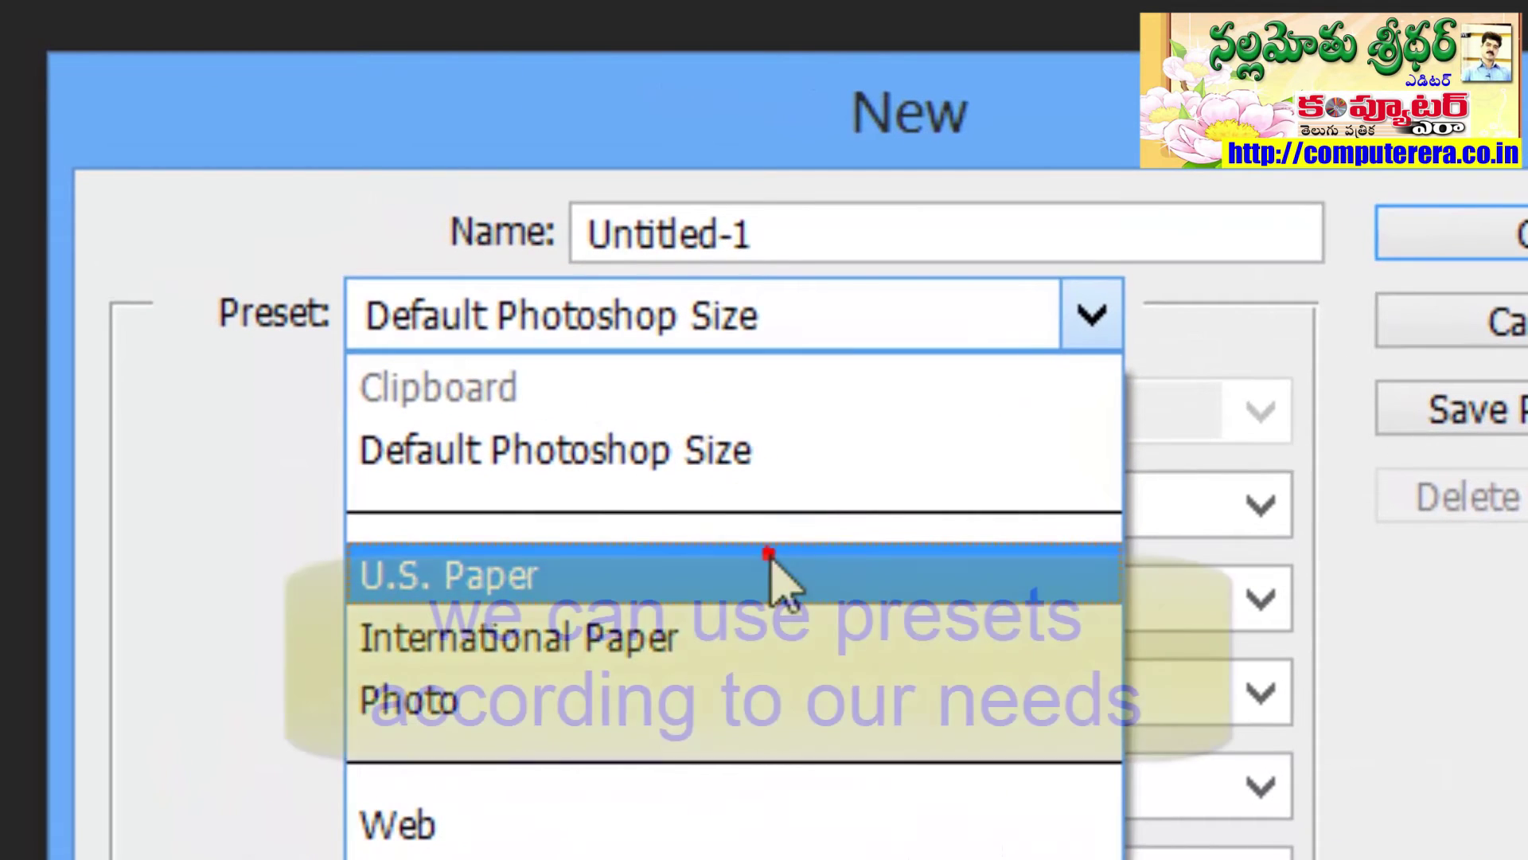
click(692, 501)
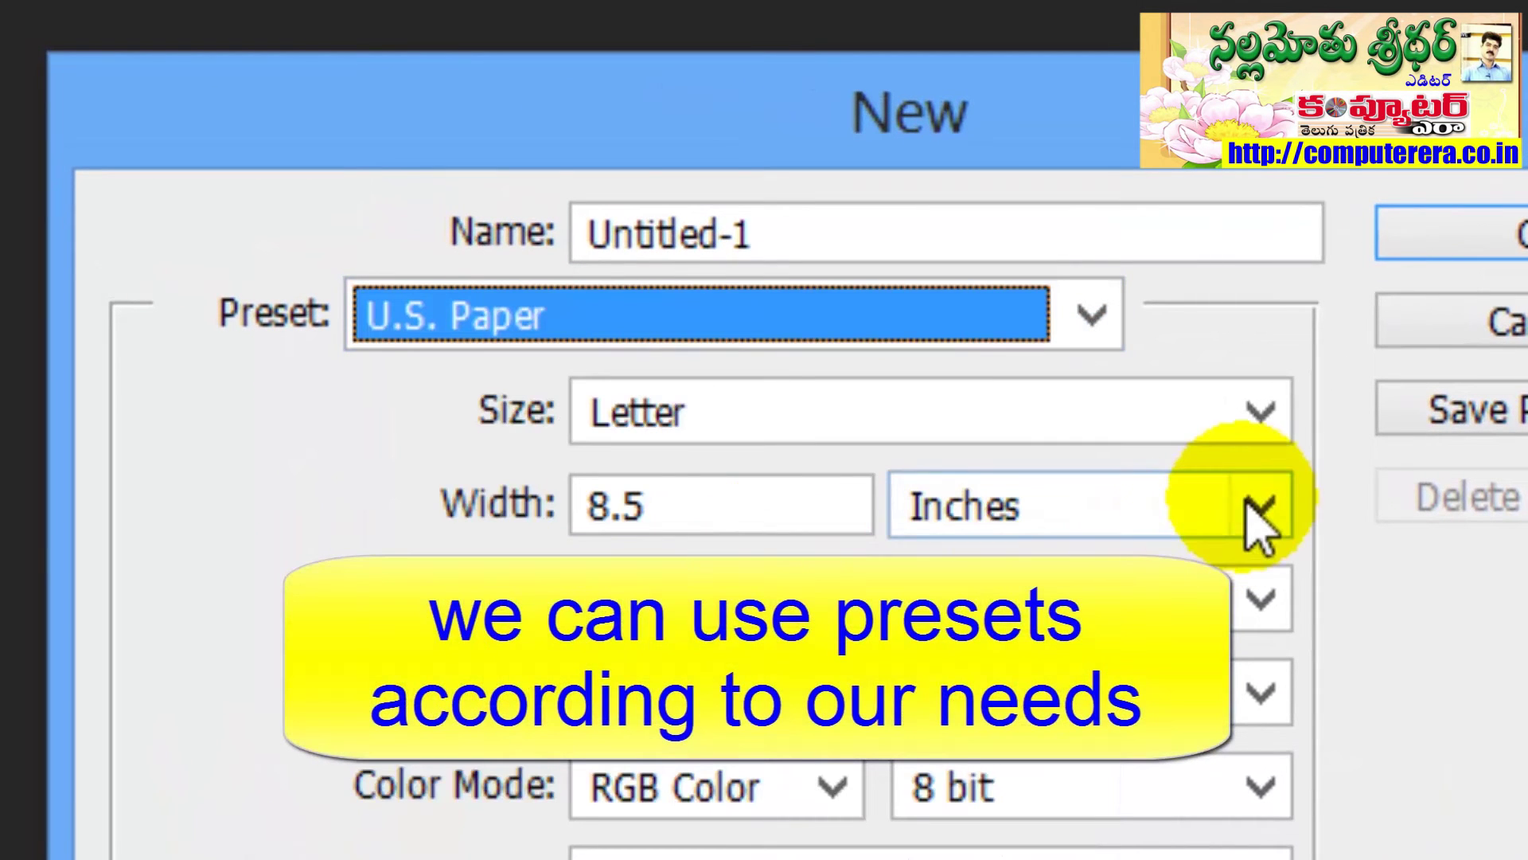
click(1257, 414)
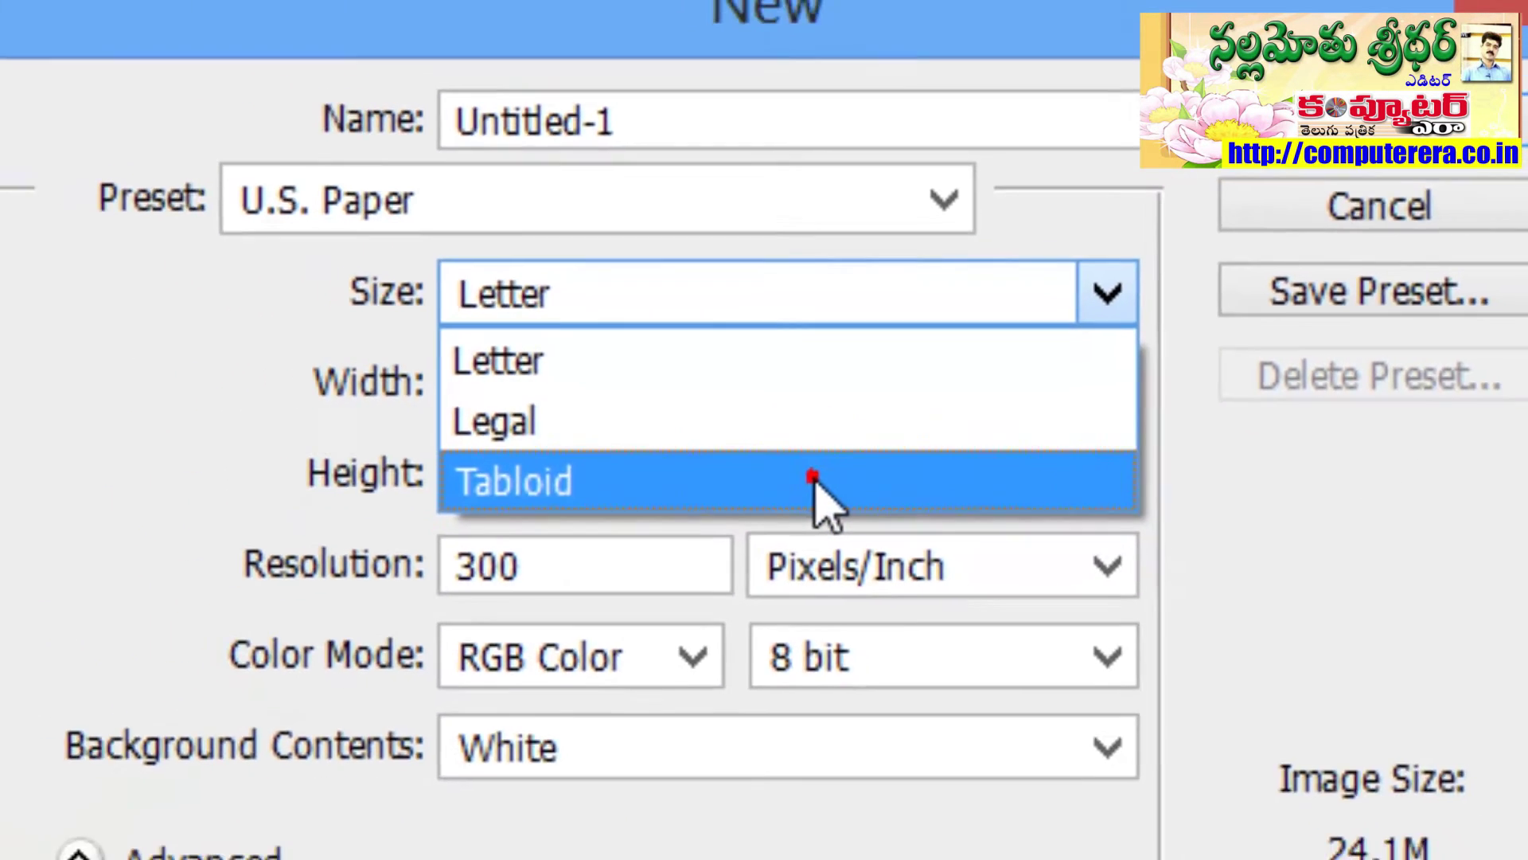
click(773, 519)
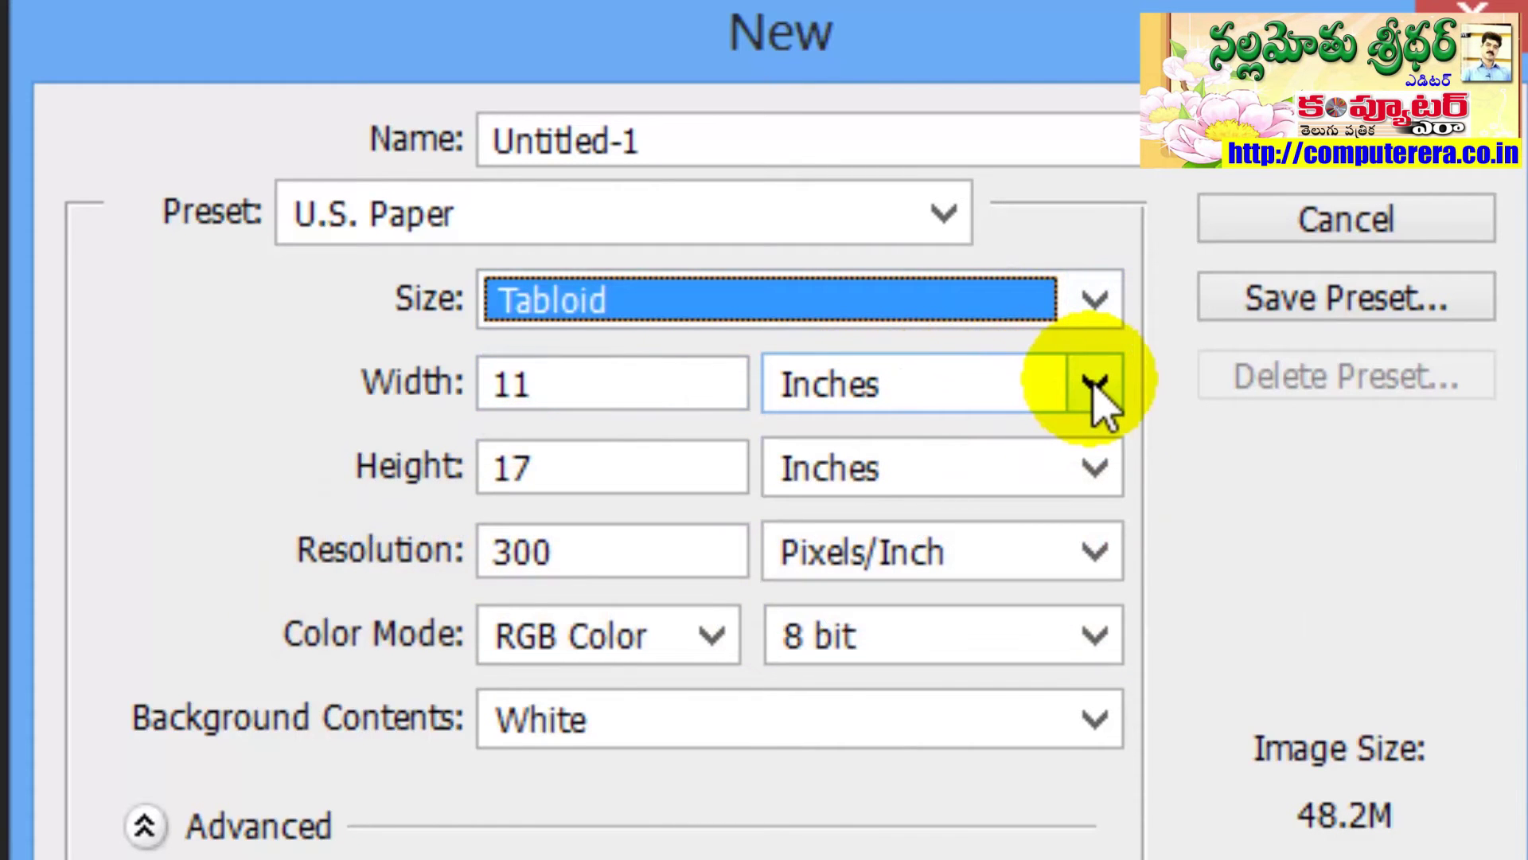
Try Legal, then settle on Letter: 8.5 × 11 inches at 300 pixels/inch.
click(1097, 471)
click(1090, 474)
click(1096, 306)
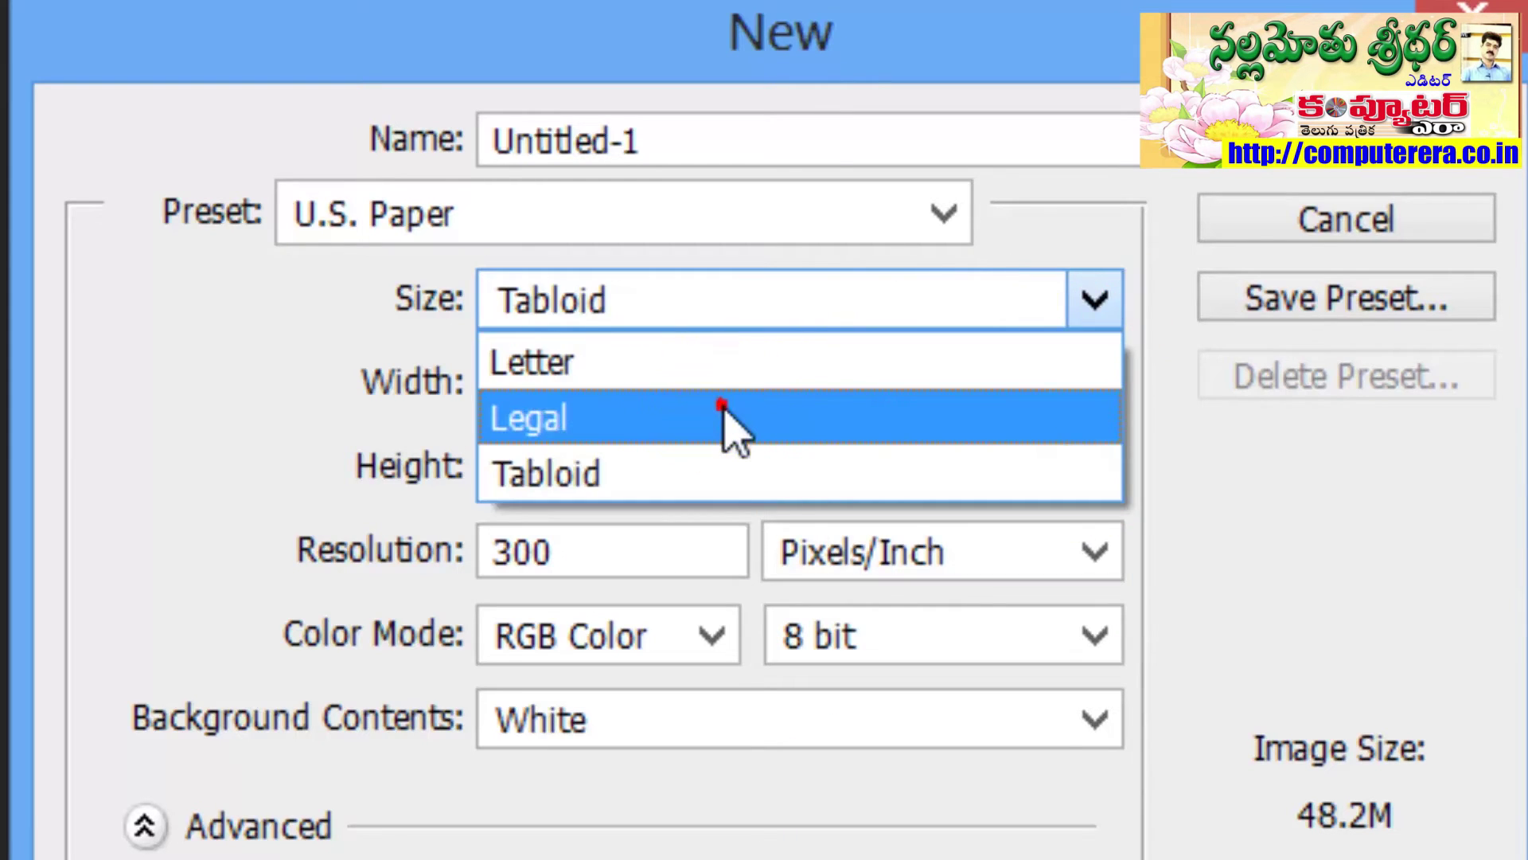
click(721, 406)
click(842, 303)
click(722, 379)
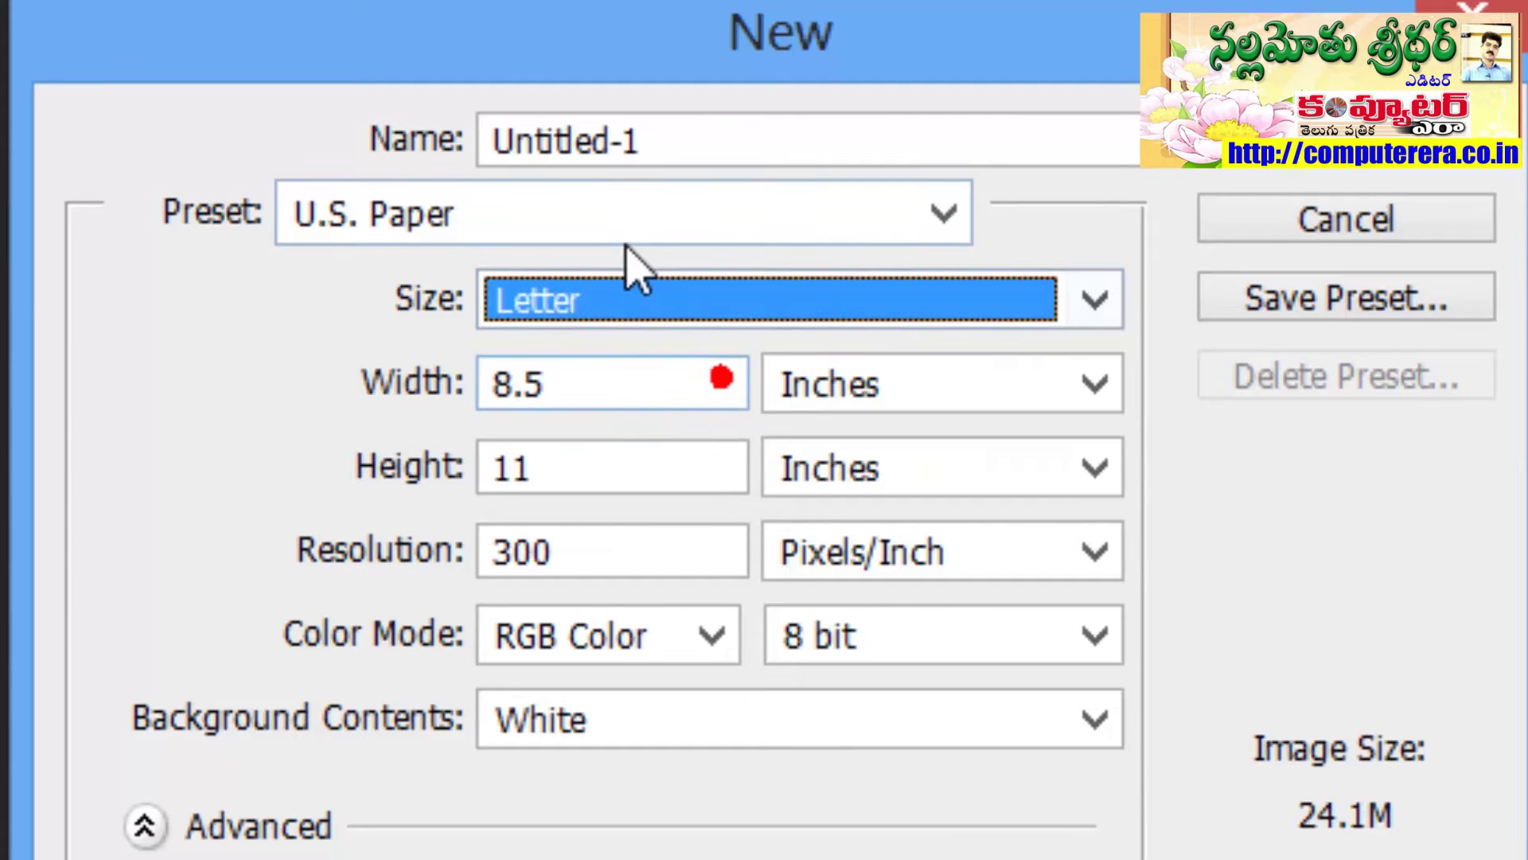
click(597, 213)
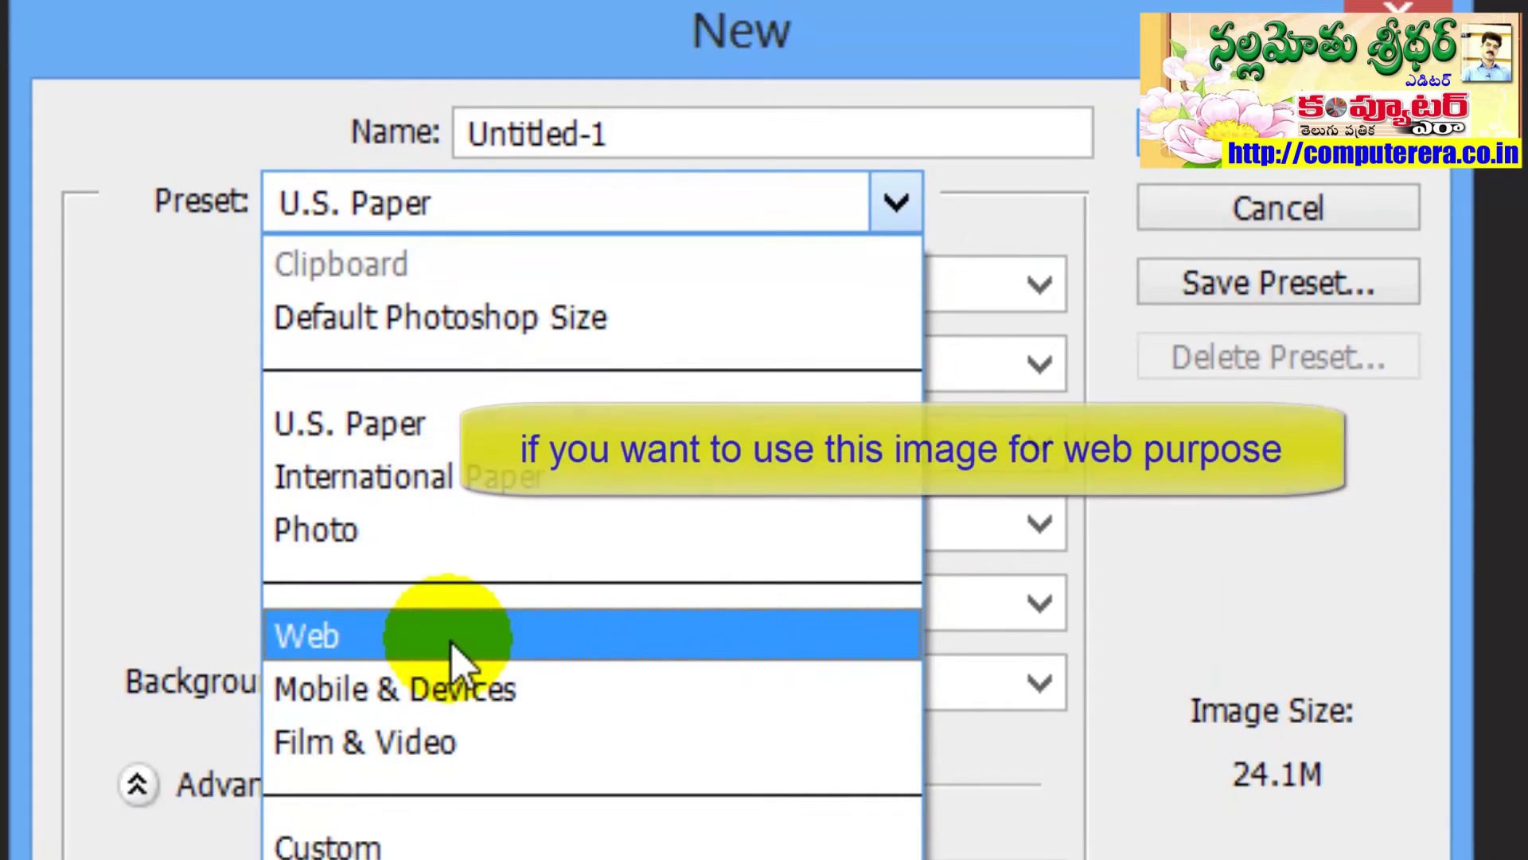
Choose the Web preset and keep the 800 × 600 pixel size at 72 ppi.
click(450, 660)
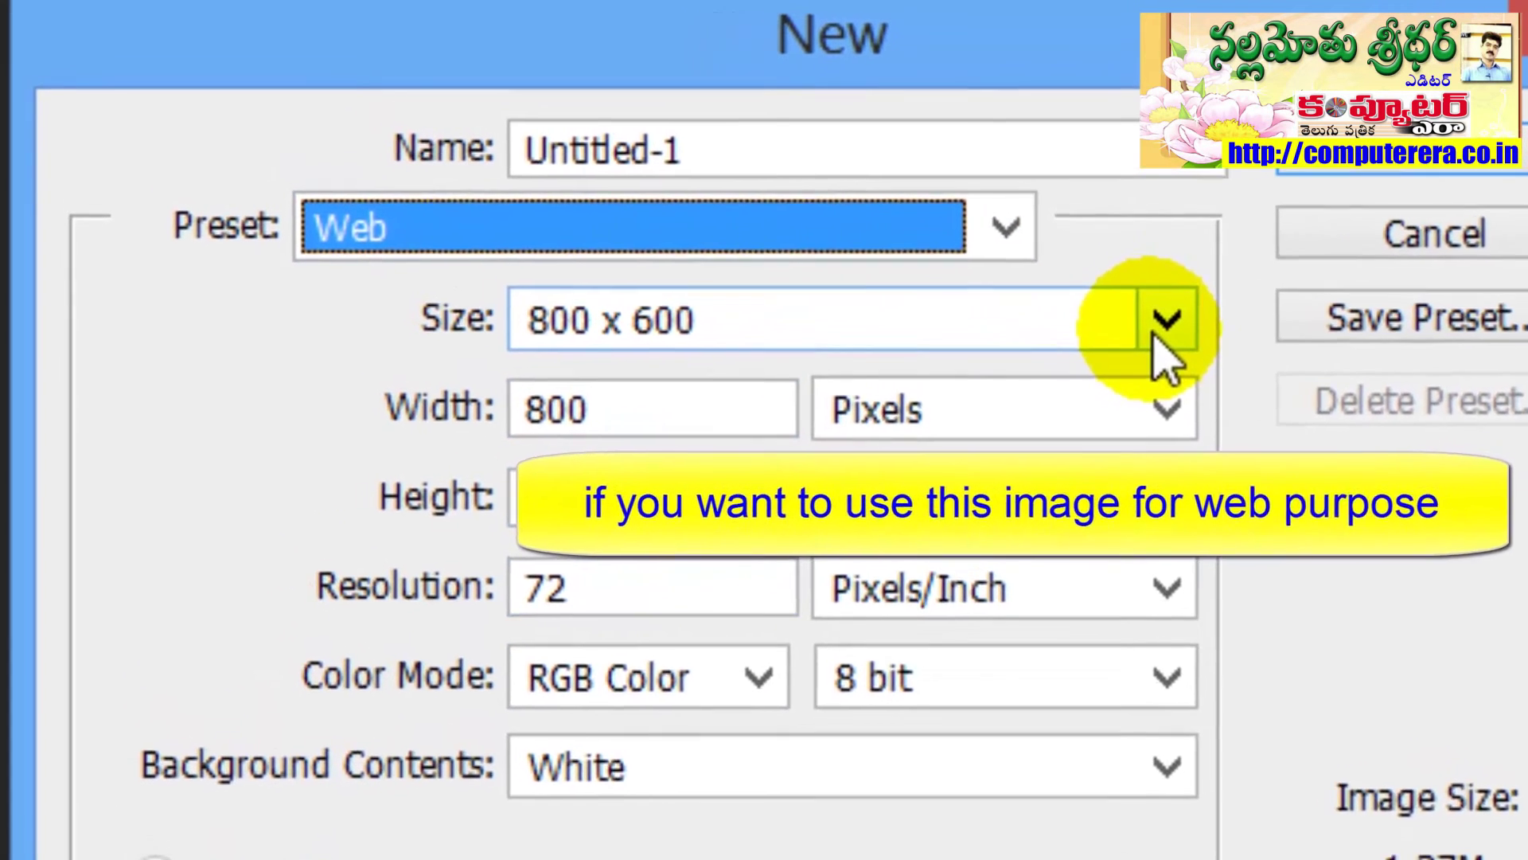
click(1031, 296)
click(1206, 344)
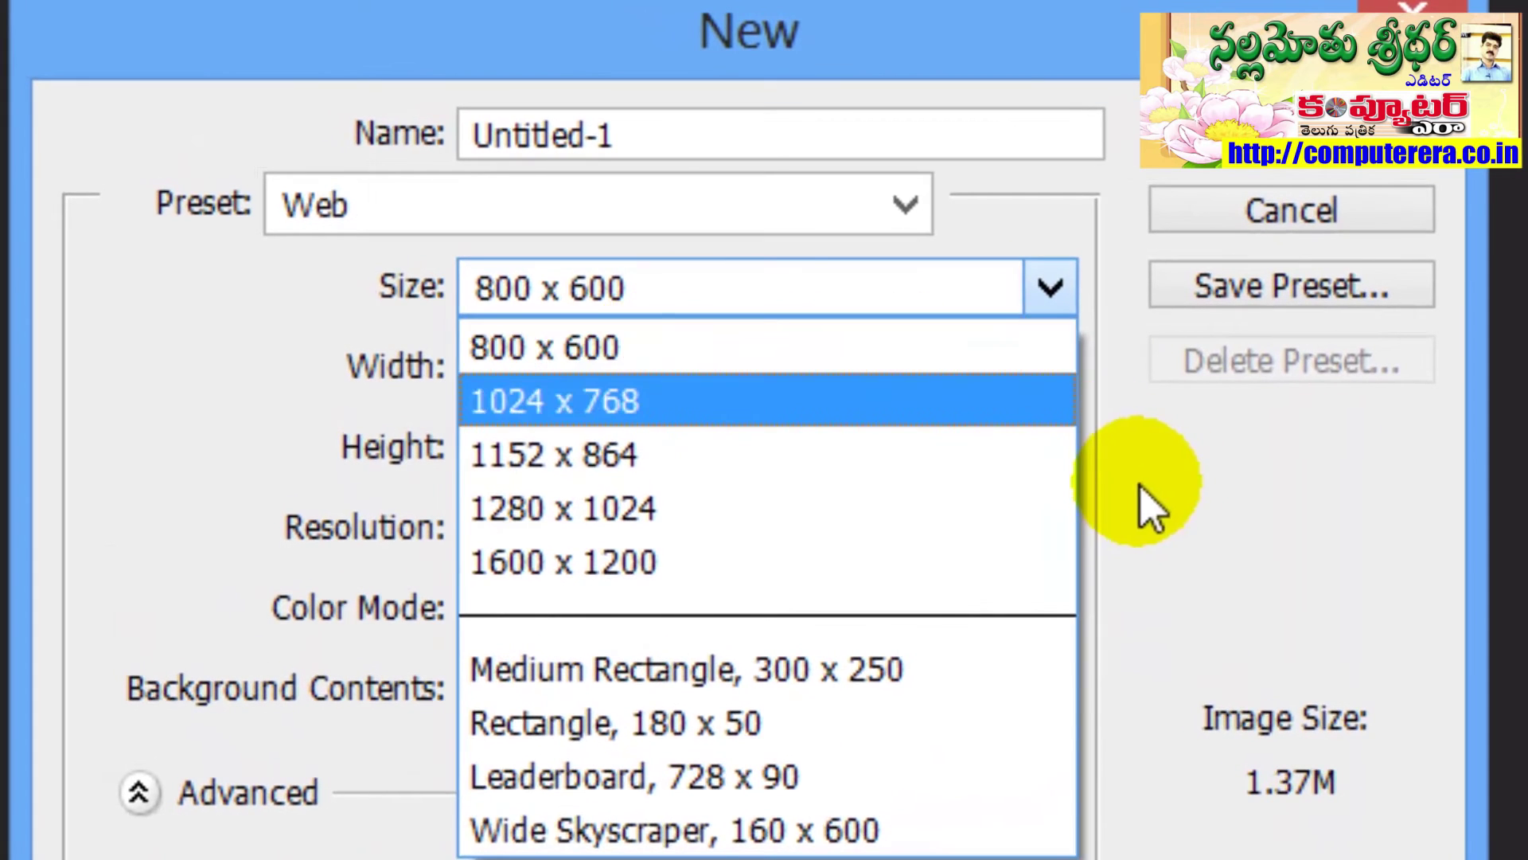
click(1147, 503)
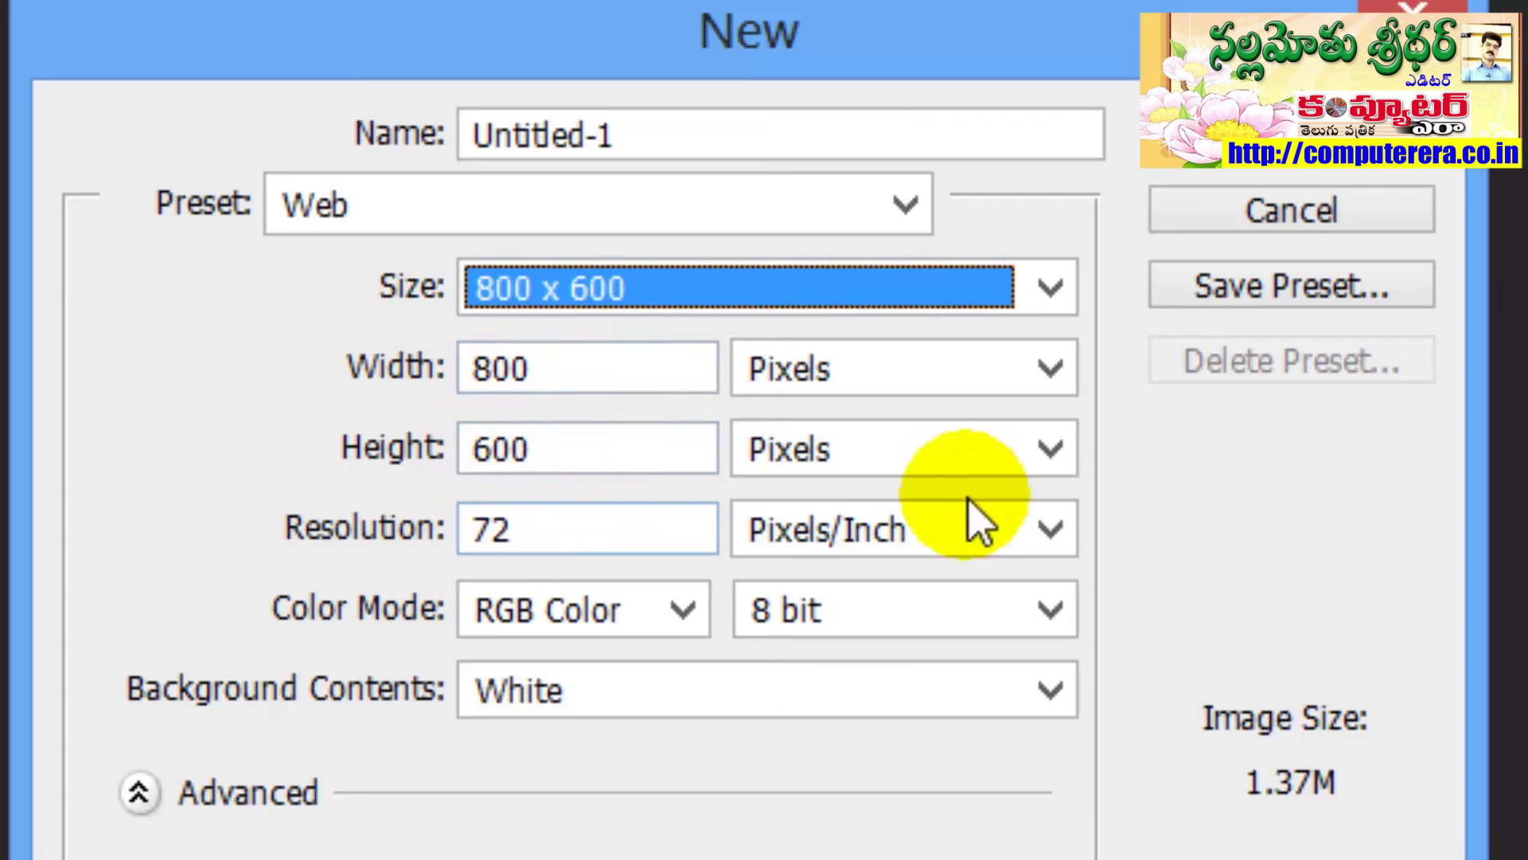
click(544, 205)
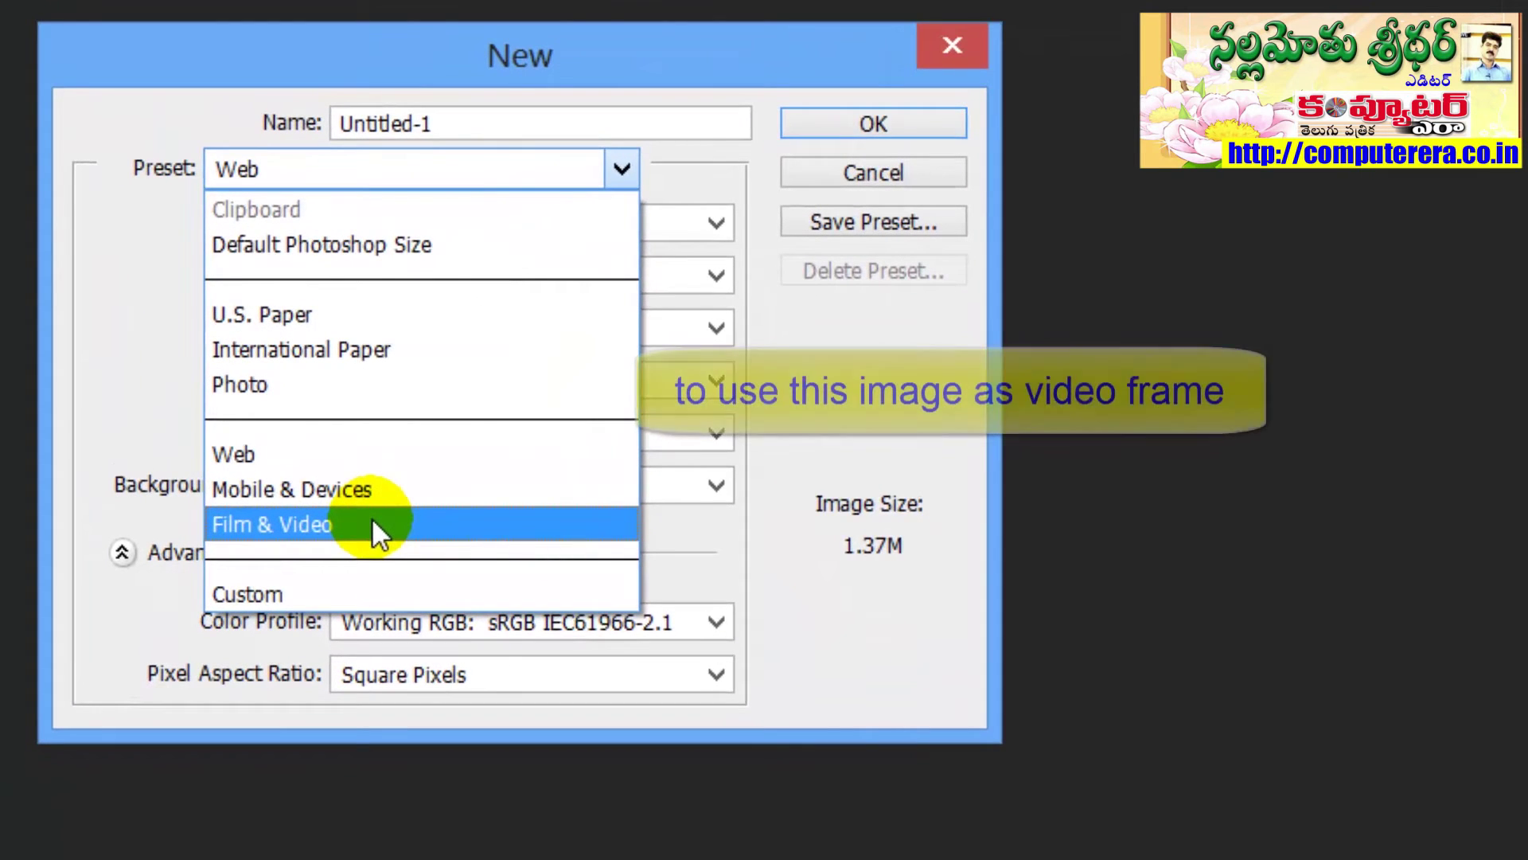
Choose the Film & Video preset with HDV 1080p/29.97, 1440 × 1080 pixels.
click(372, 519)
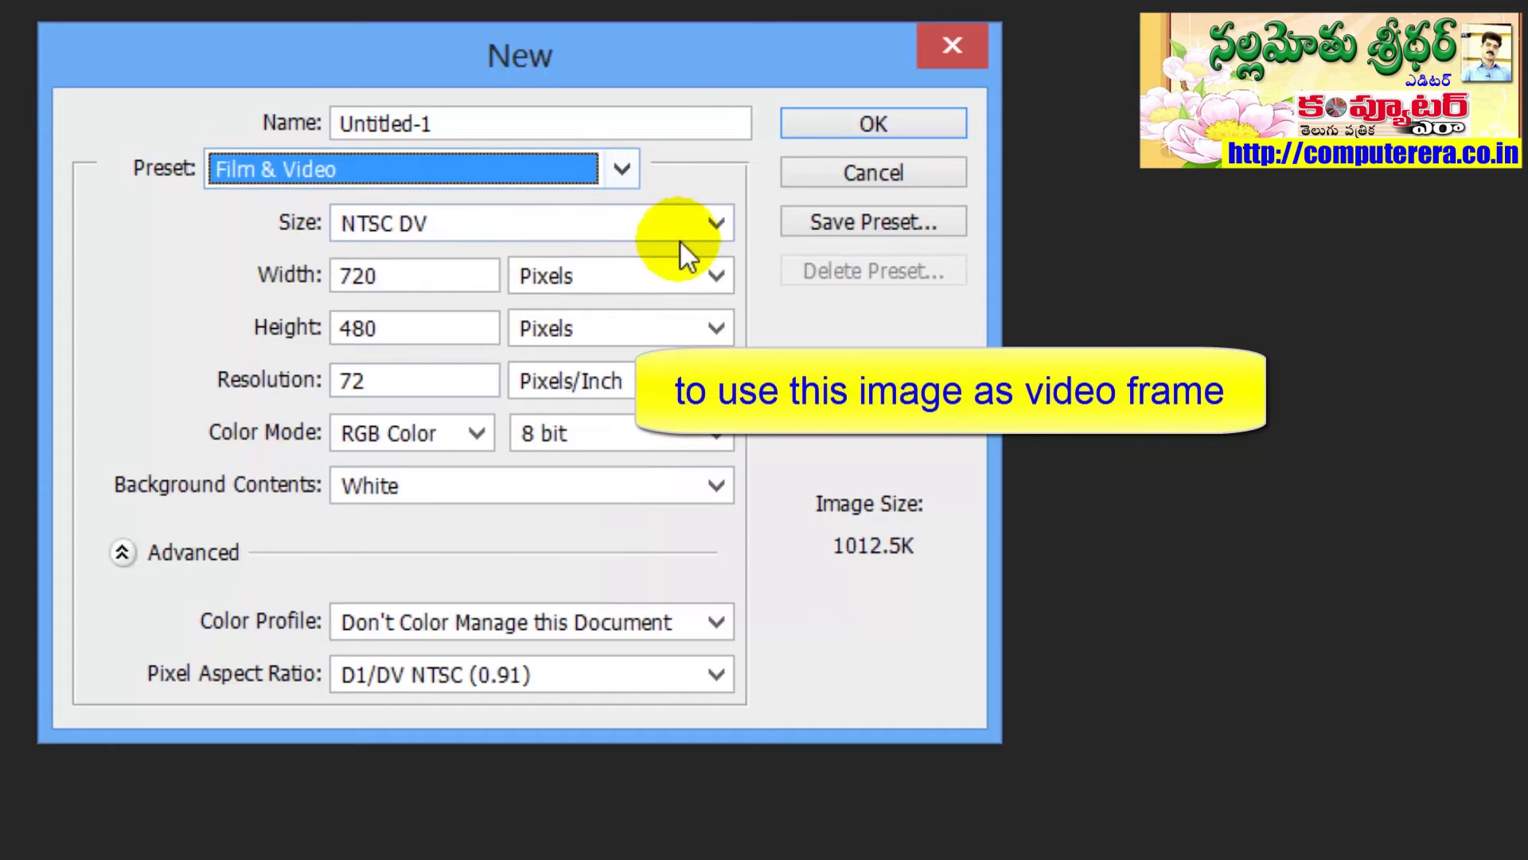
click(714, 225)
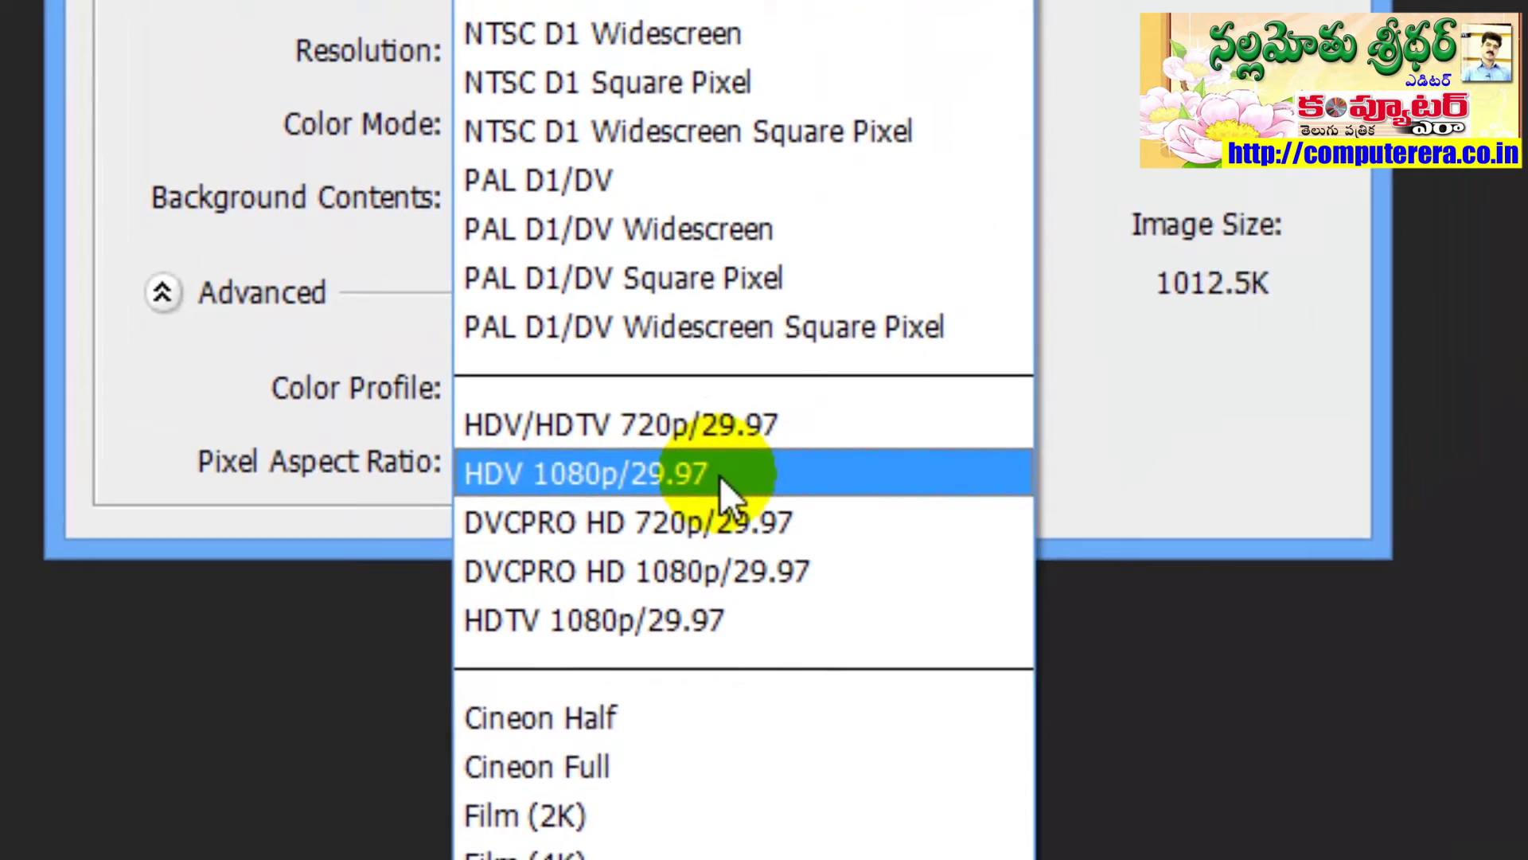
click(757, 395)
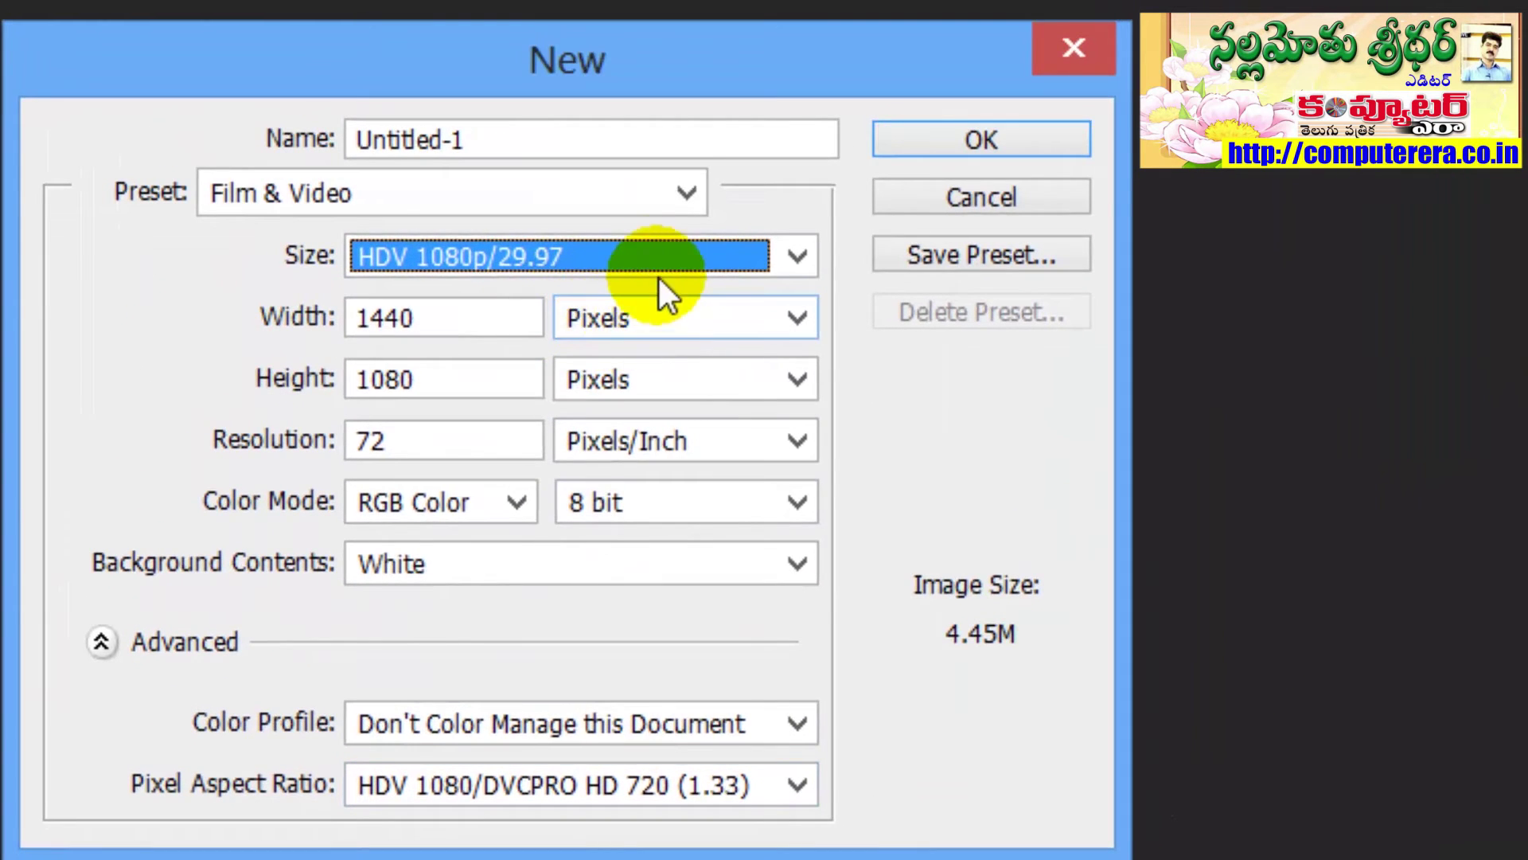
click(657, 274)
click(656, 269)
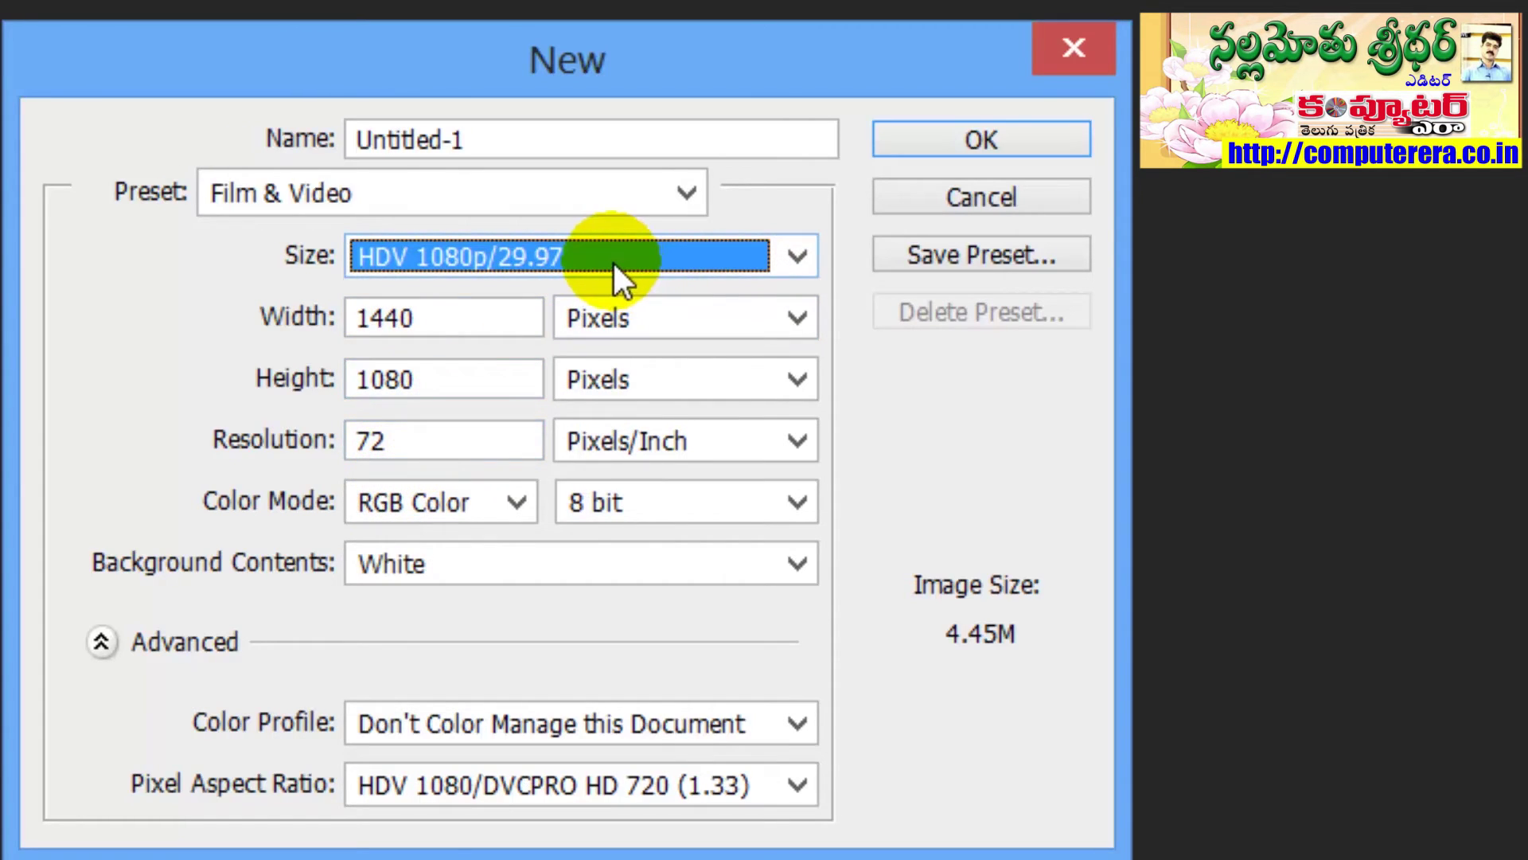
click(613, 199)
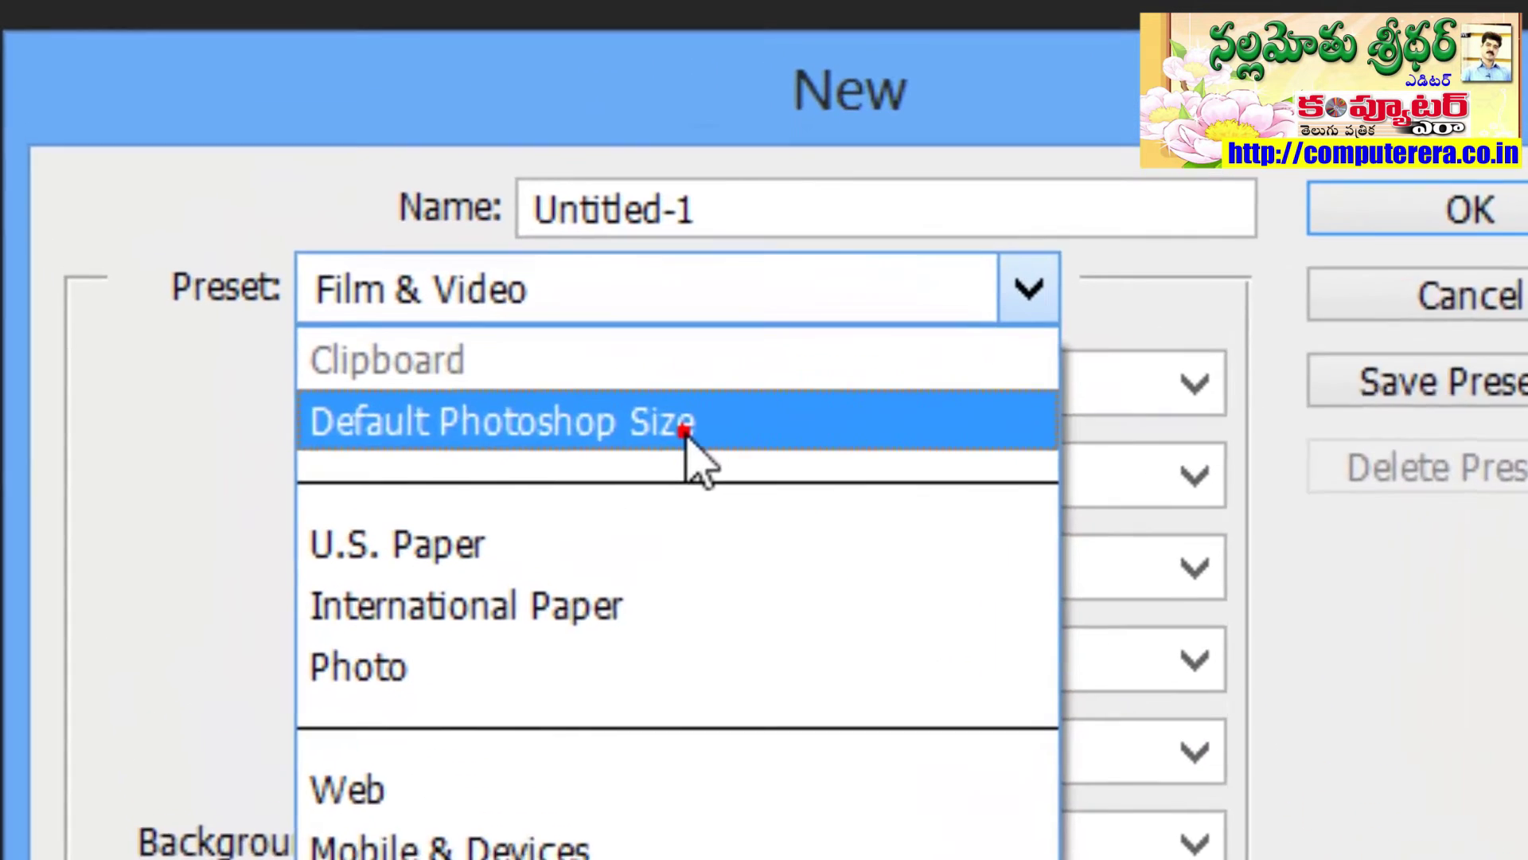
Return to Default Photoshop Size, keeping 7 × 5 inches at 72 pixels/inch.
click(685, 430)
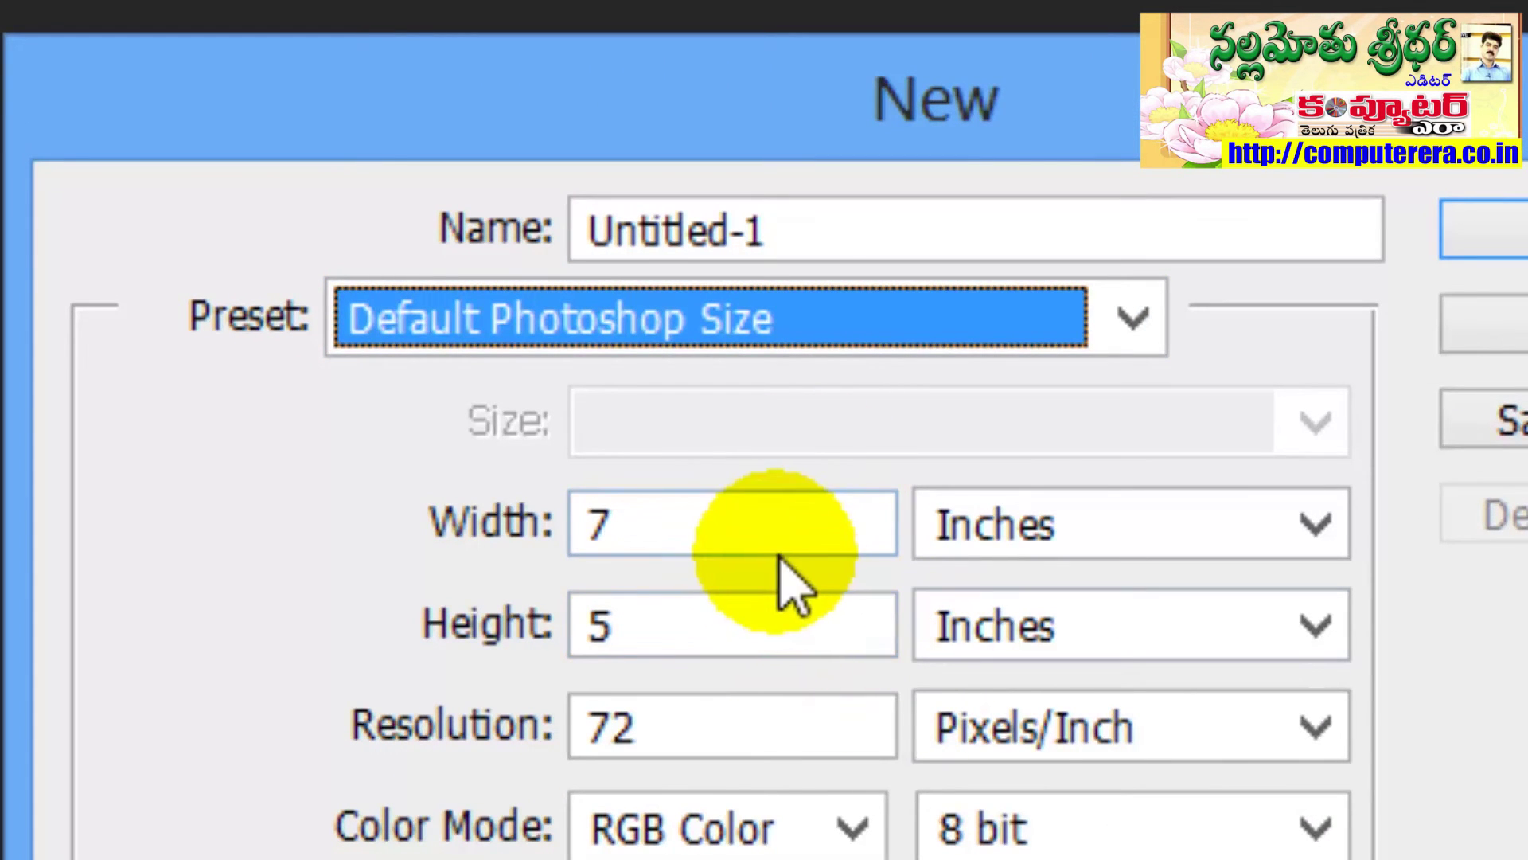
double_click(730, 539)
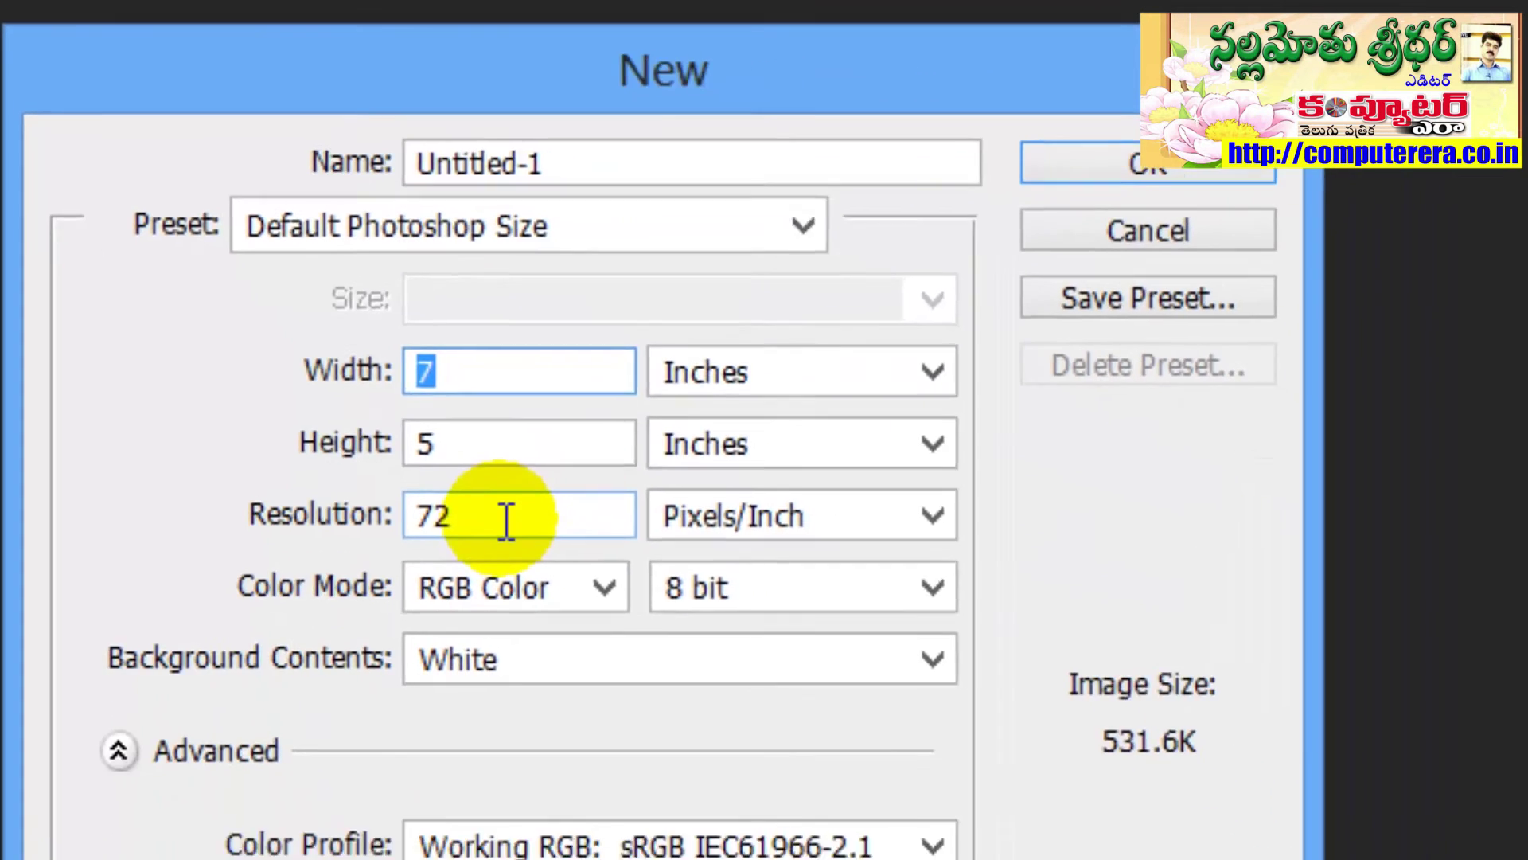
double_click(670, 729)
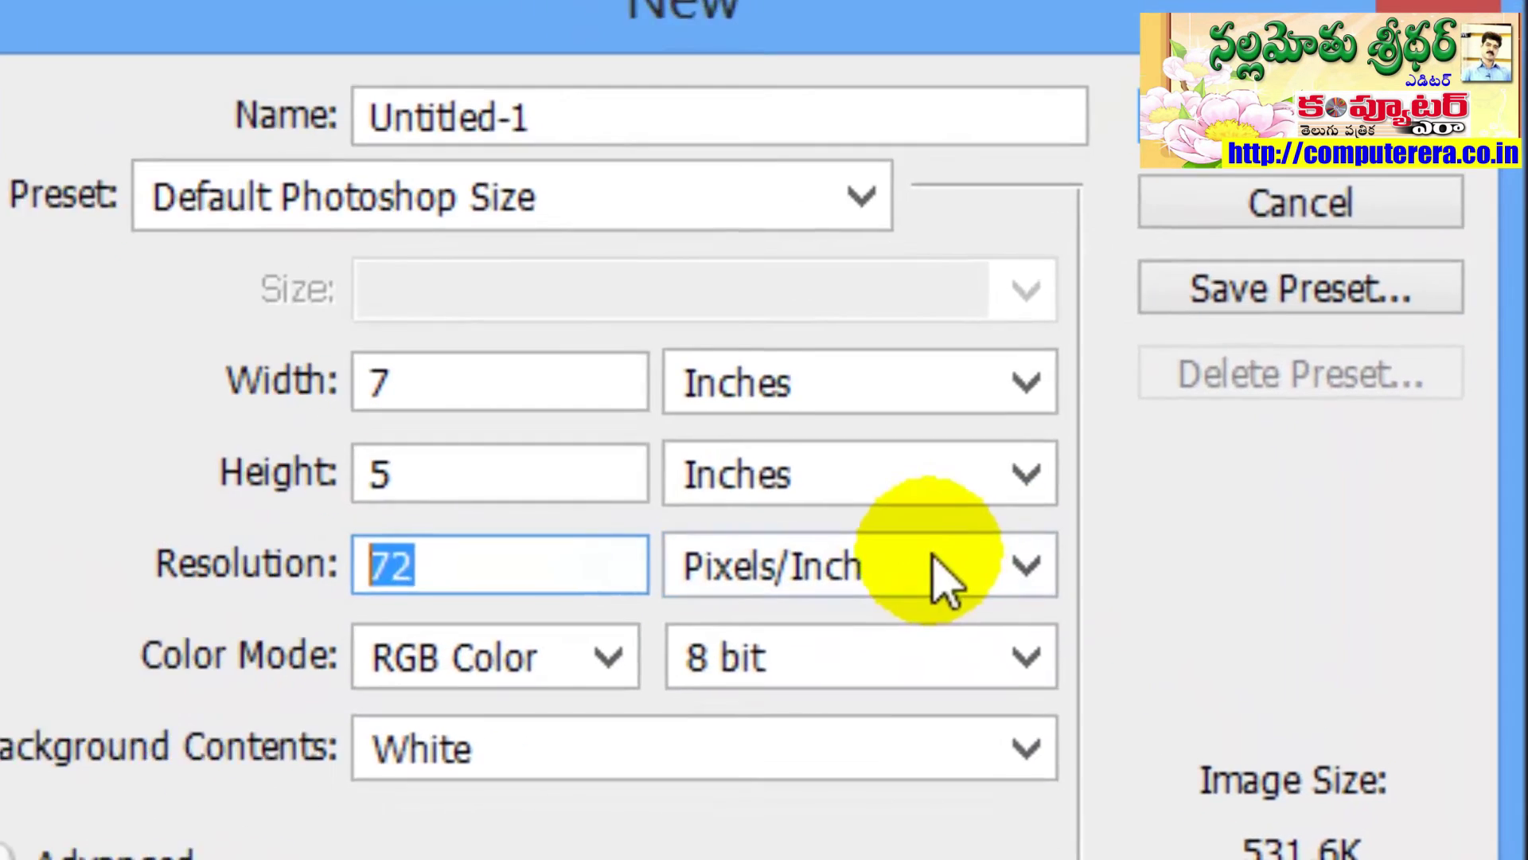
click(1074, 595)
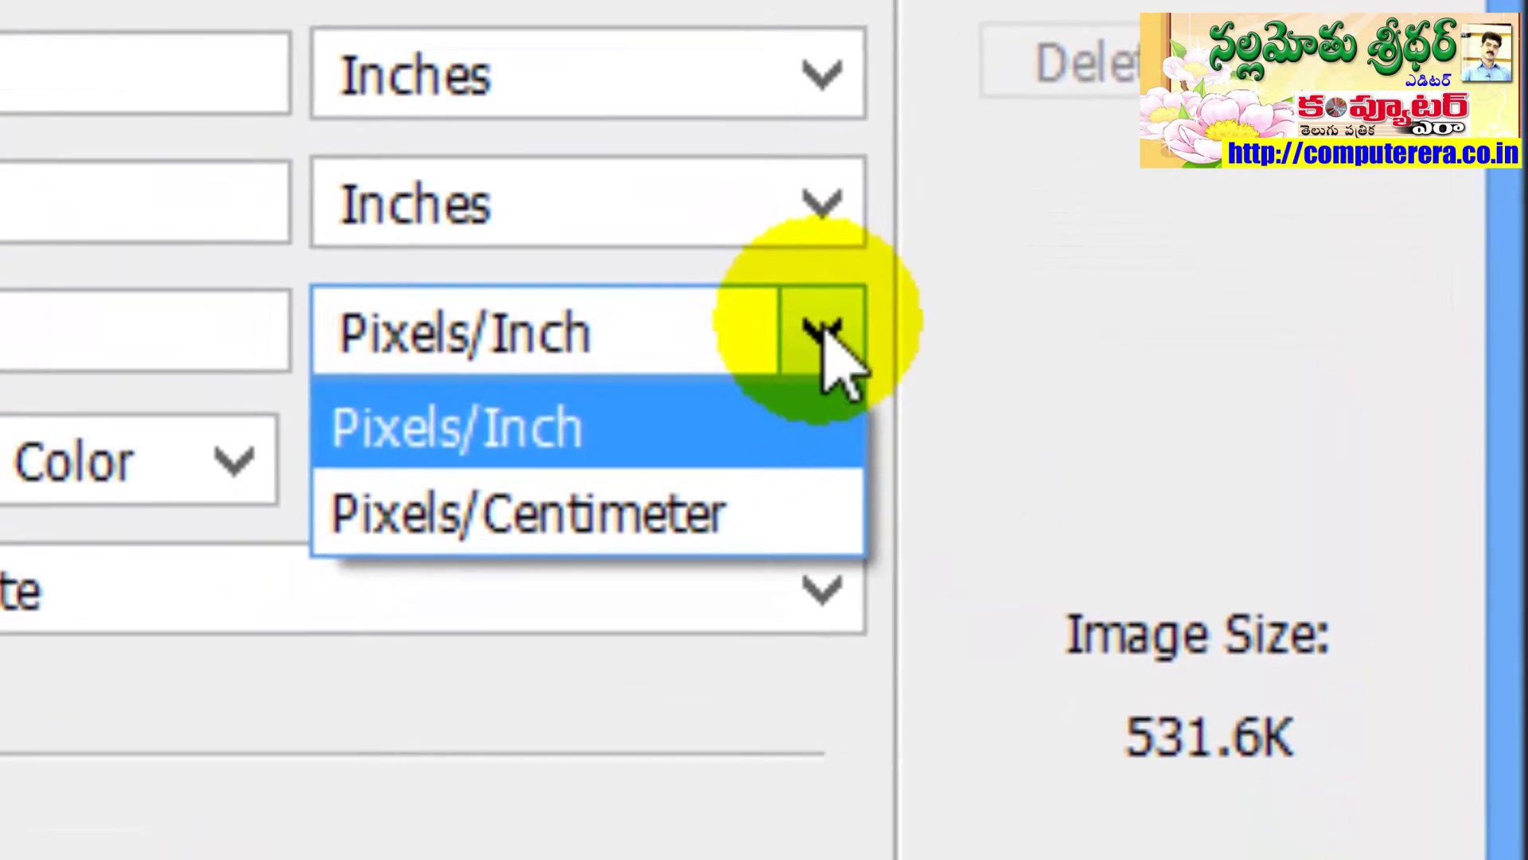
click(713, 382)
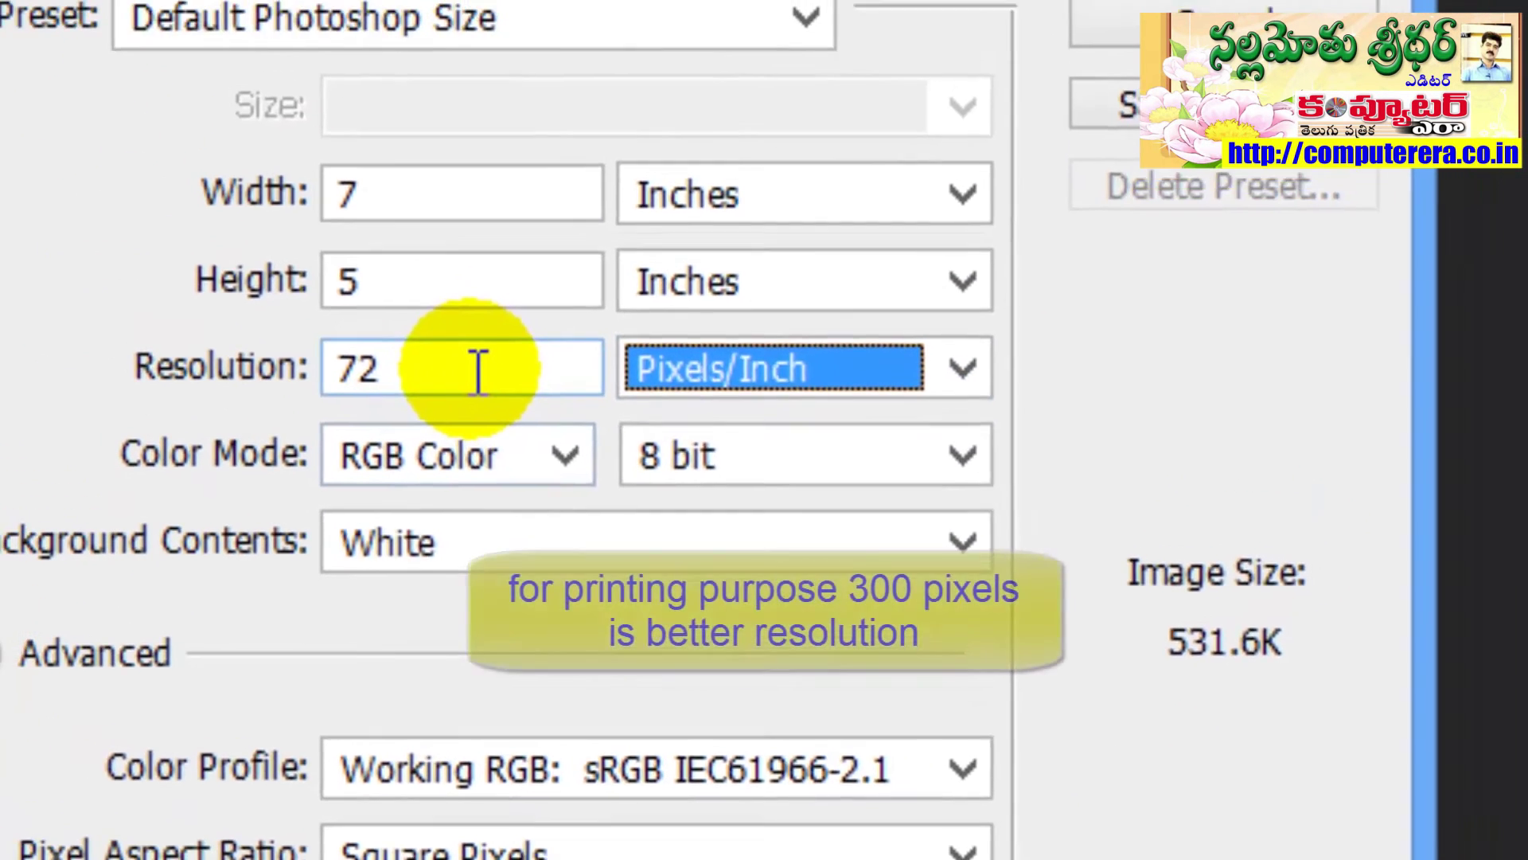
Change the resolution to 300 pixels/inch, making a 9.01M custom 7 × 5 inch image.
double_click(422, 256)
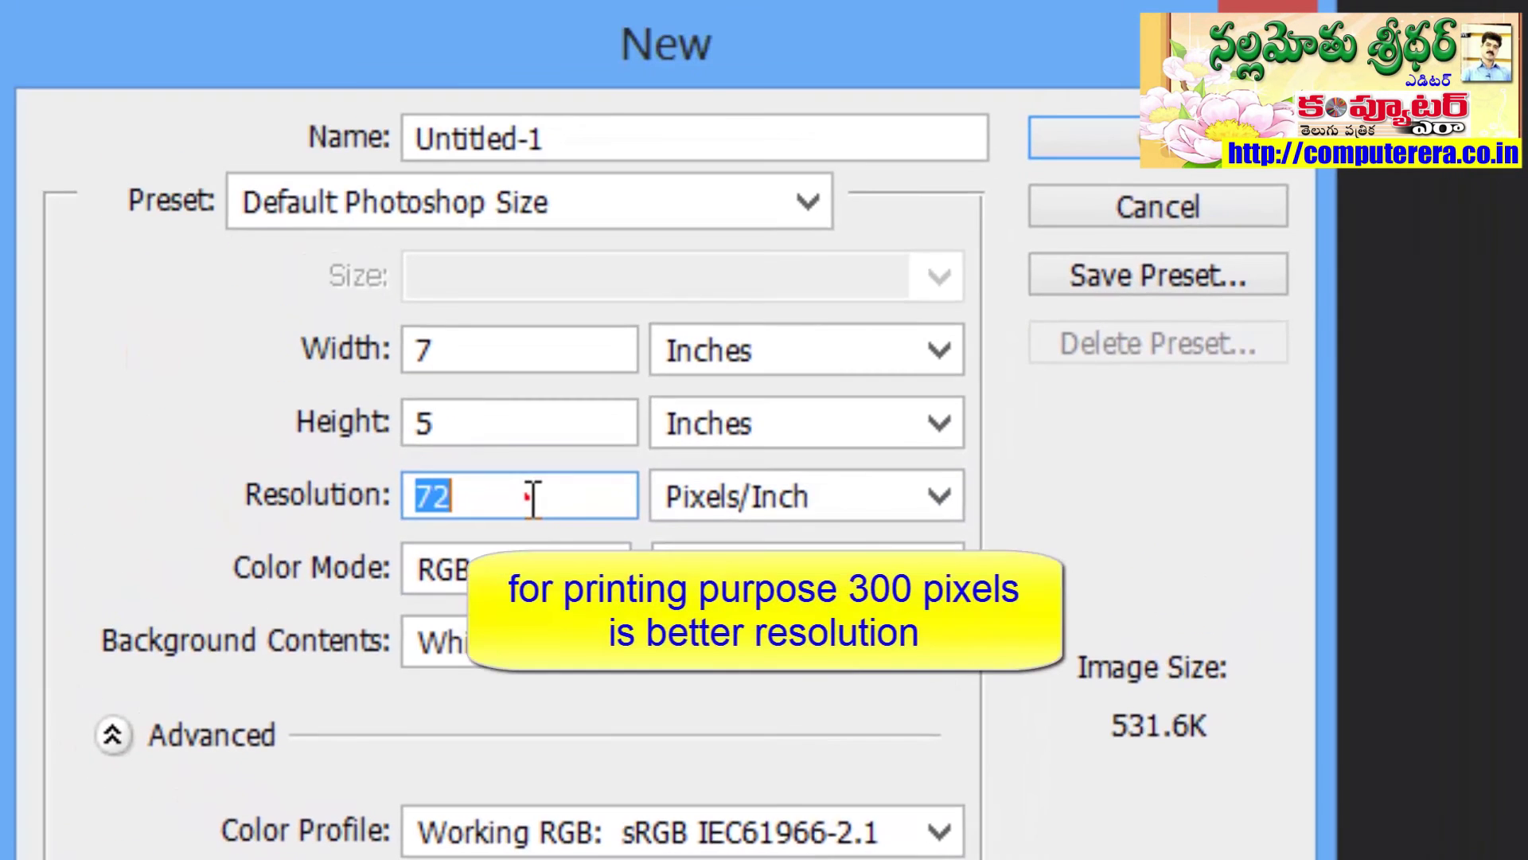
text(4)
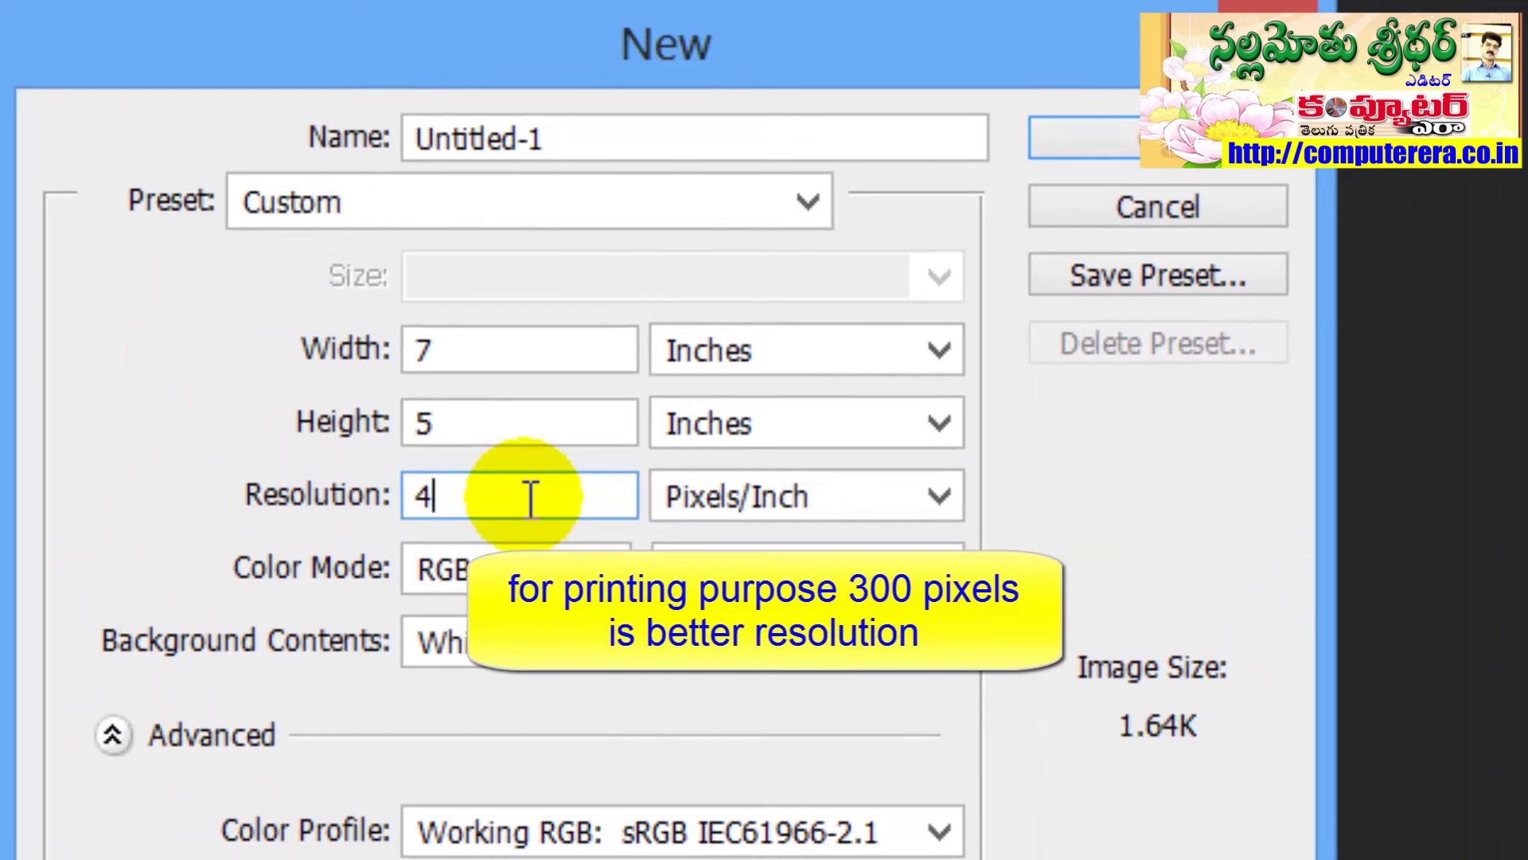
text(300)
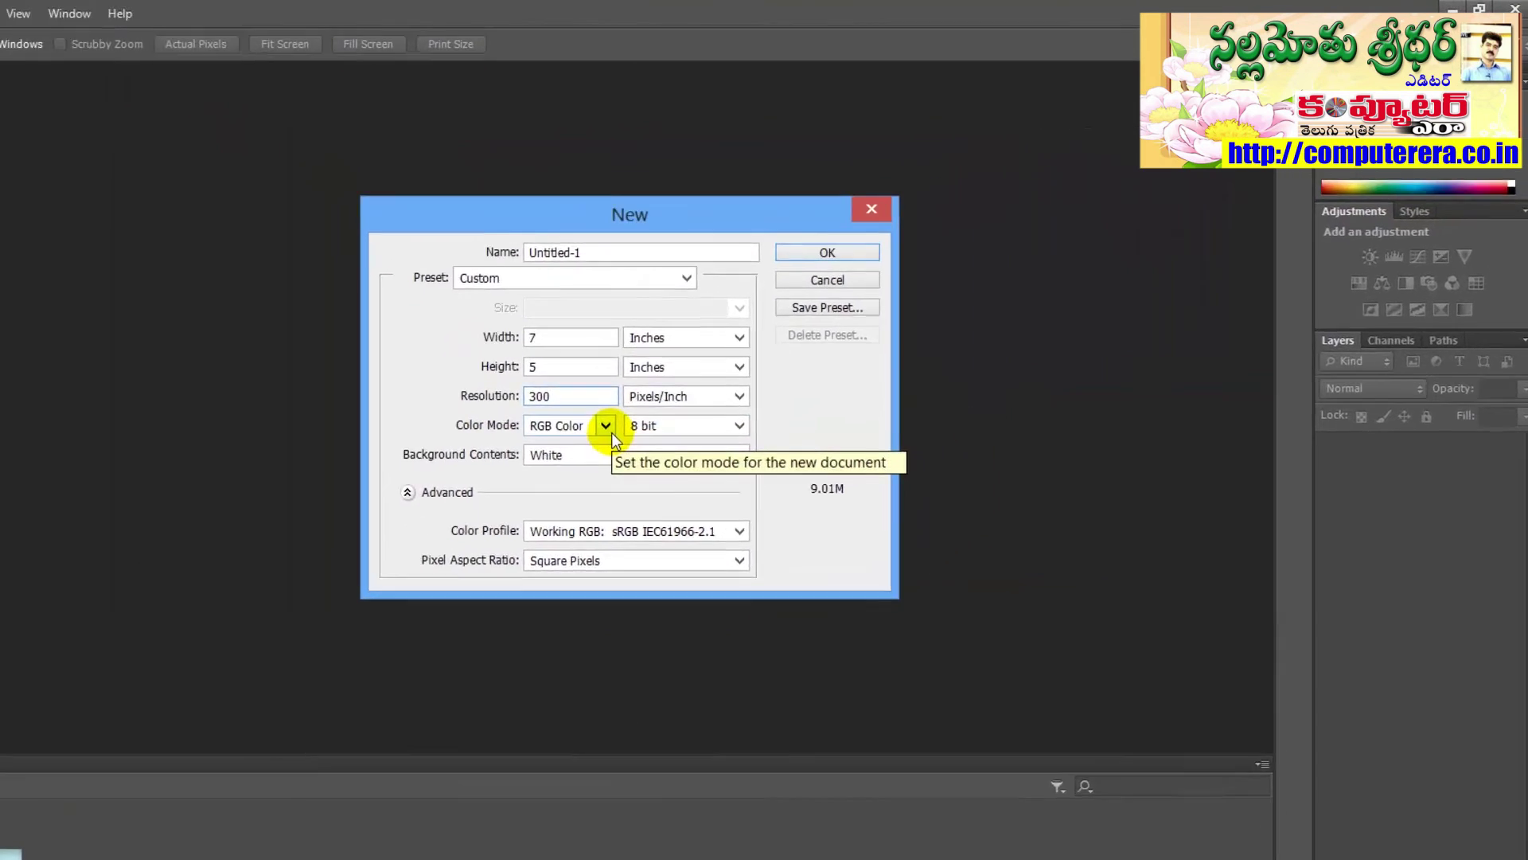
click(771, 350)
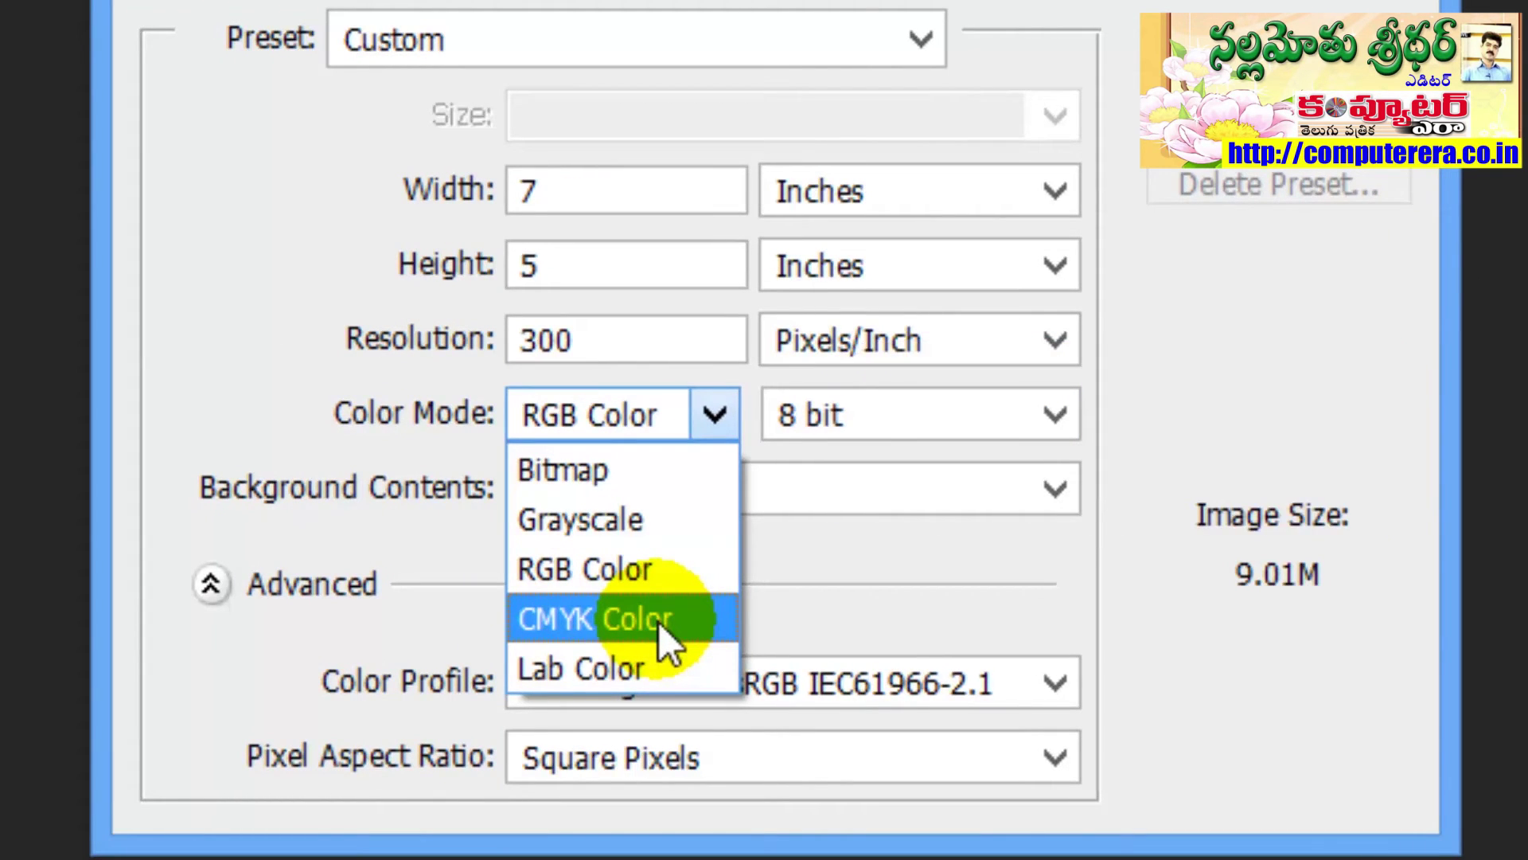
Keep RGB Color and, after trying Transparent, set the background contents back to White.
click(660, 561)
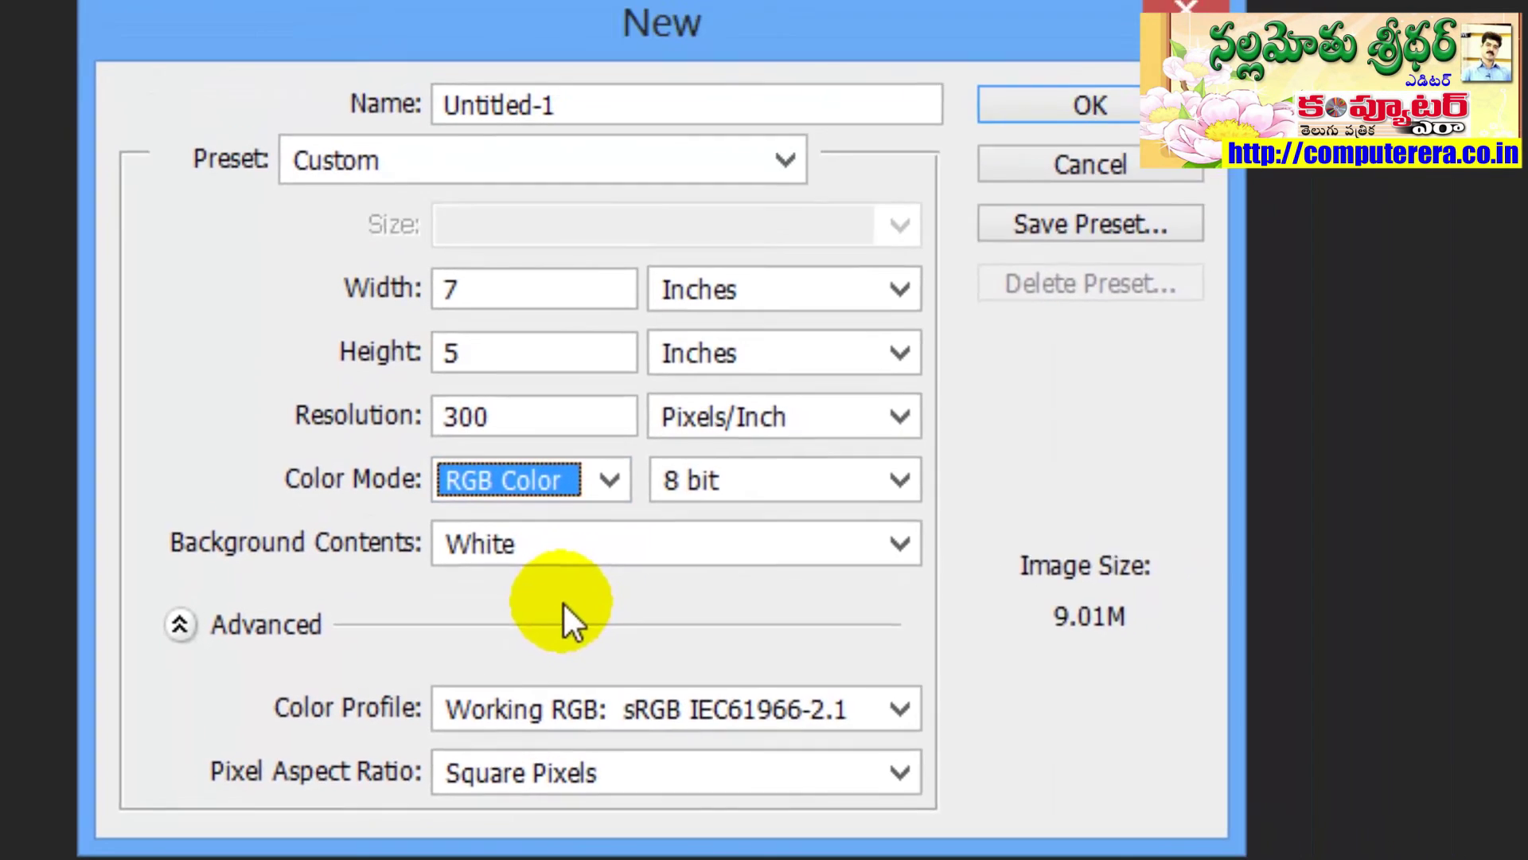
click(820, 572)
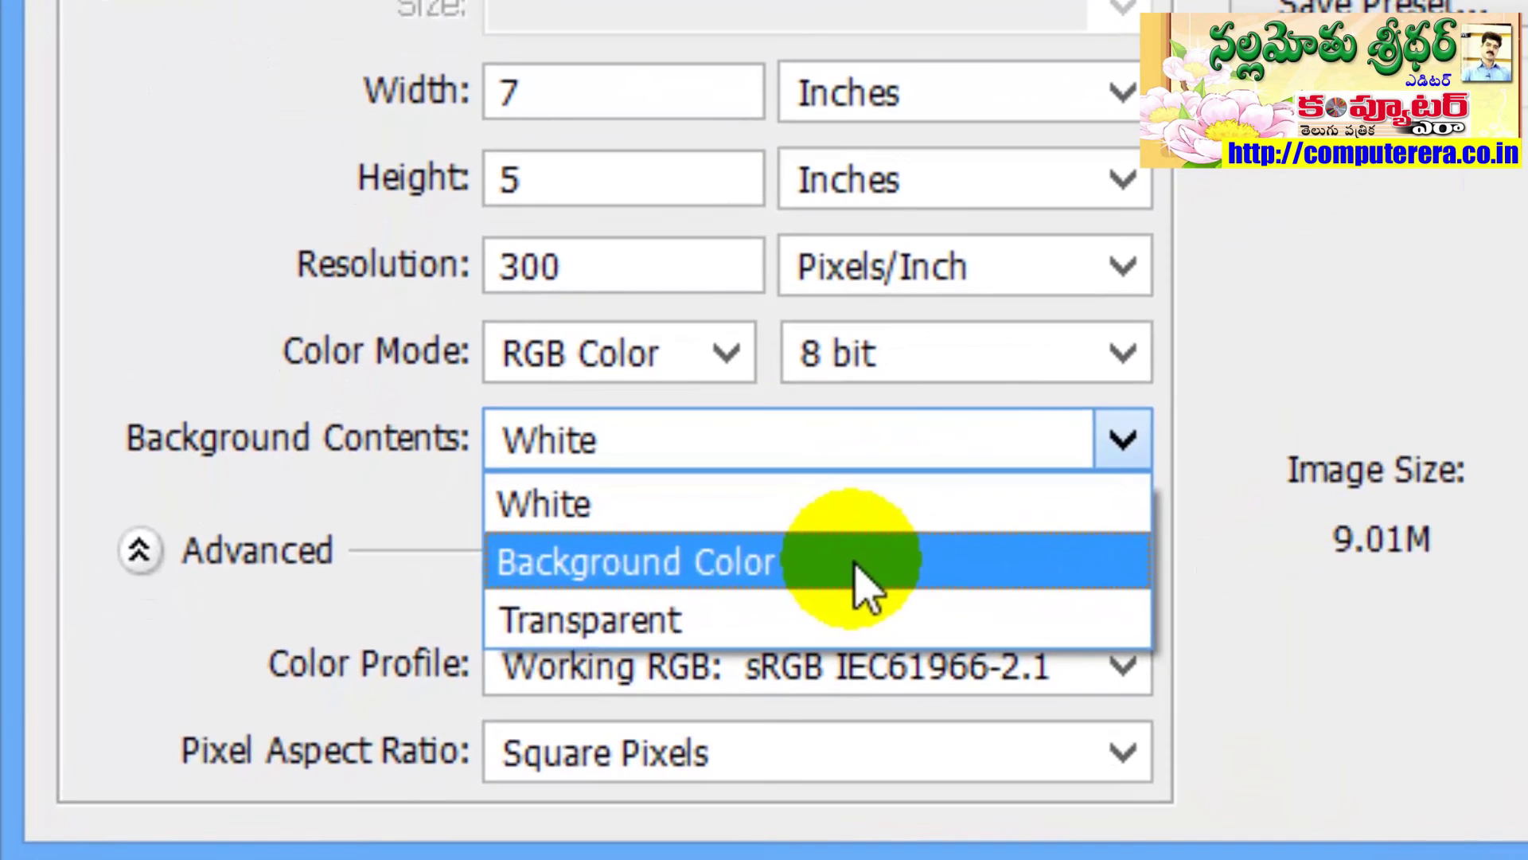
click(782, 627)
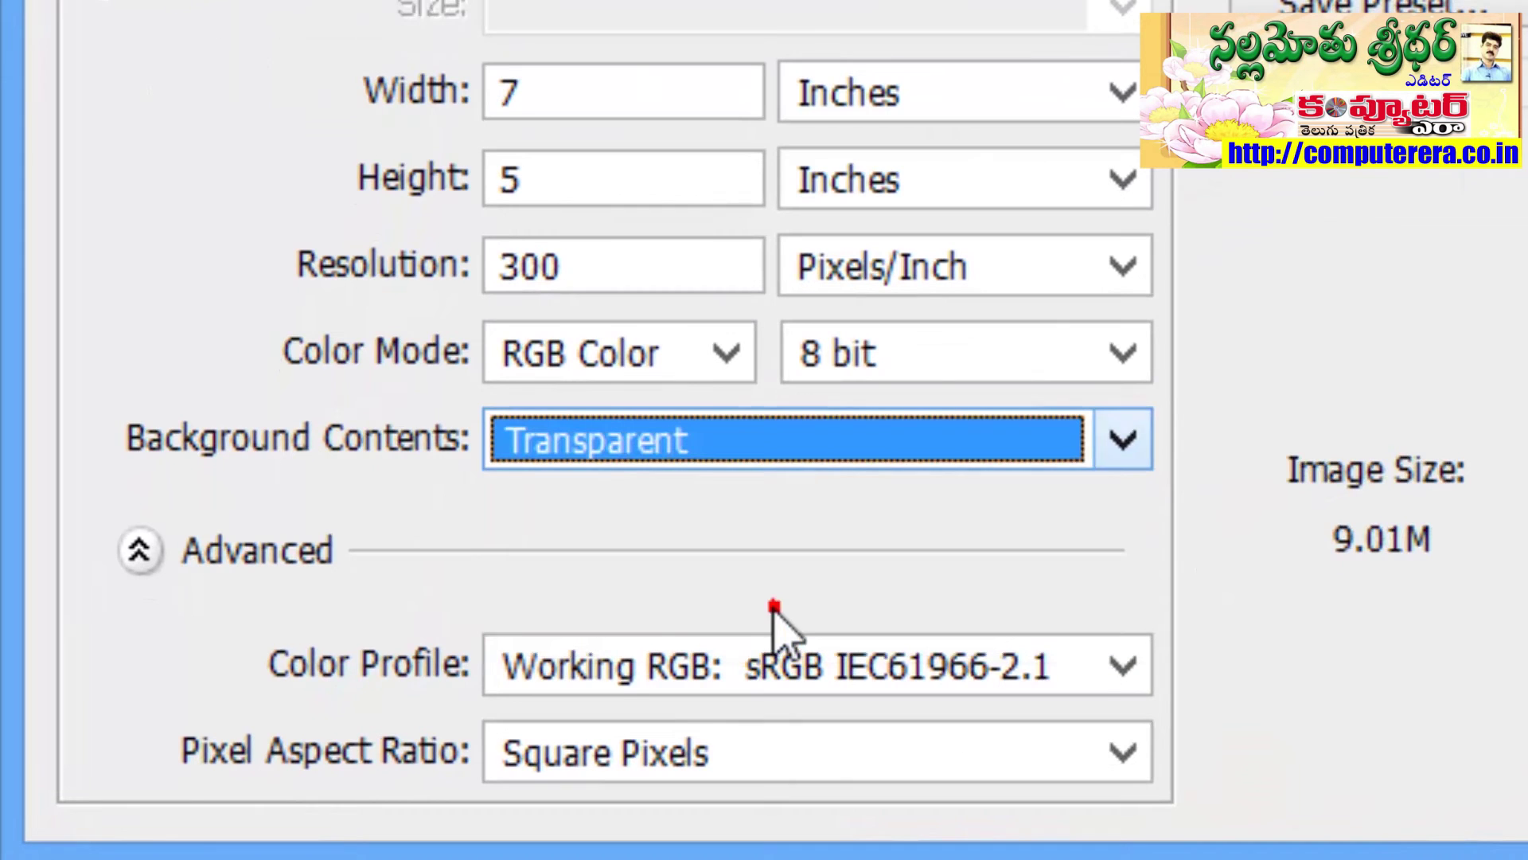
click(805, 469)
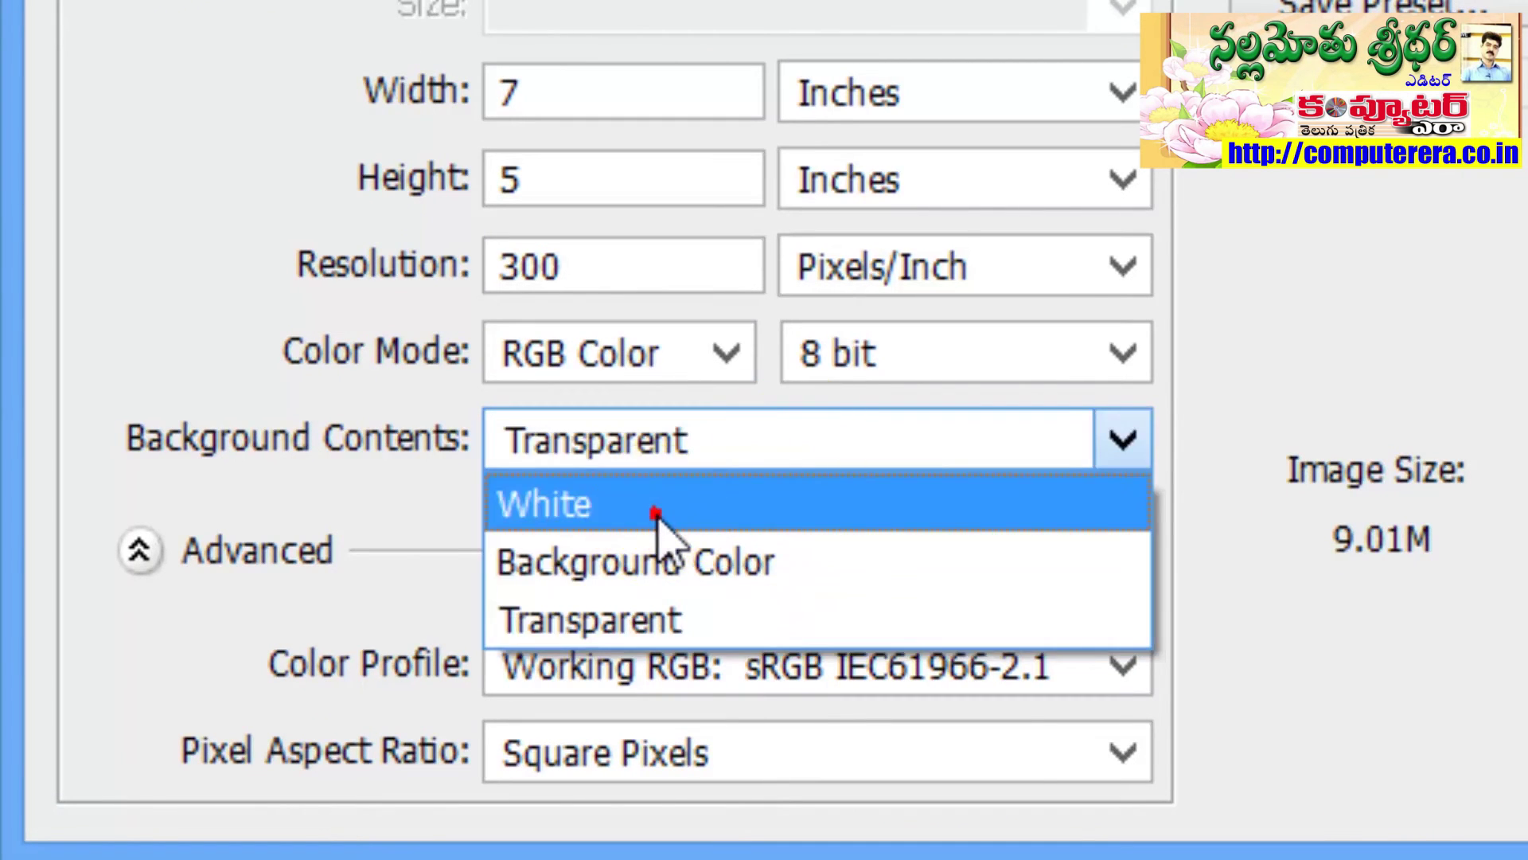
click(660, 521)
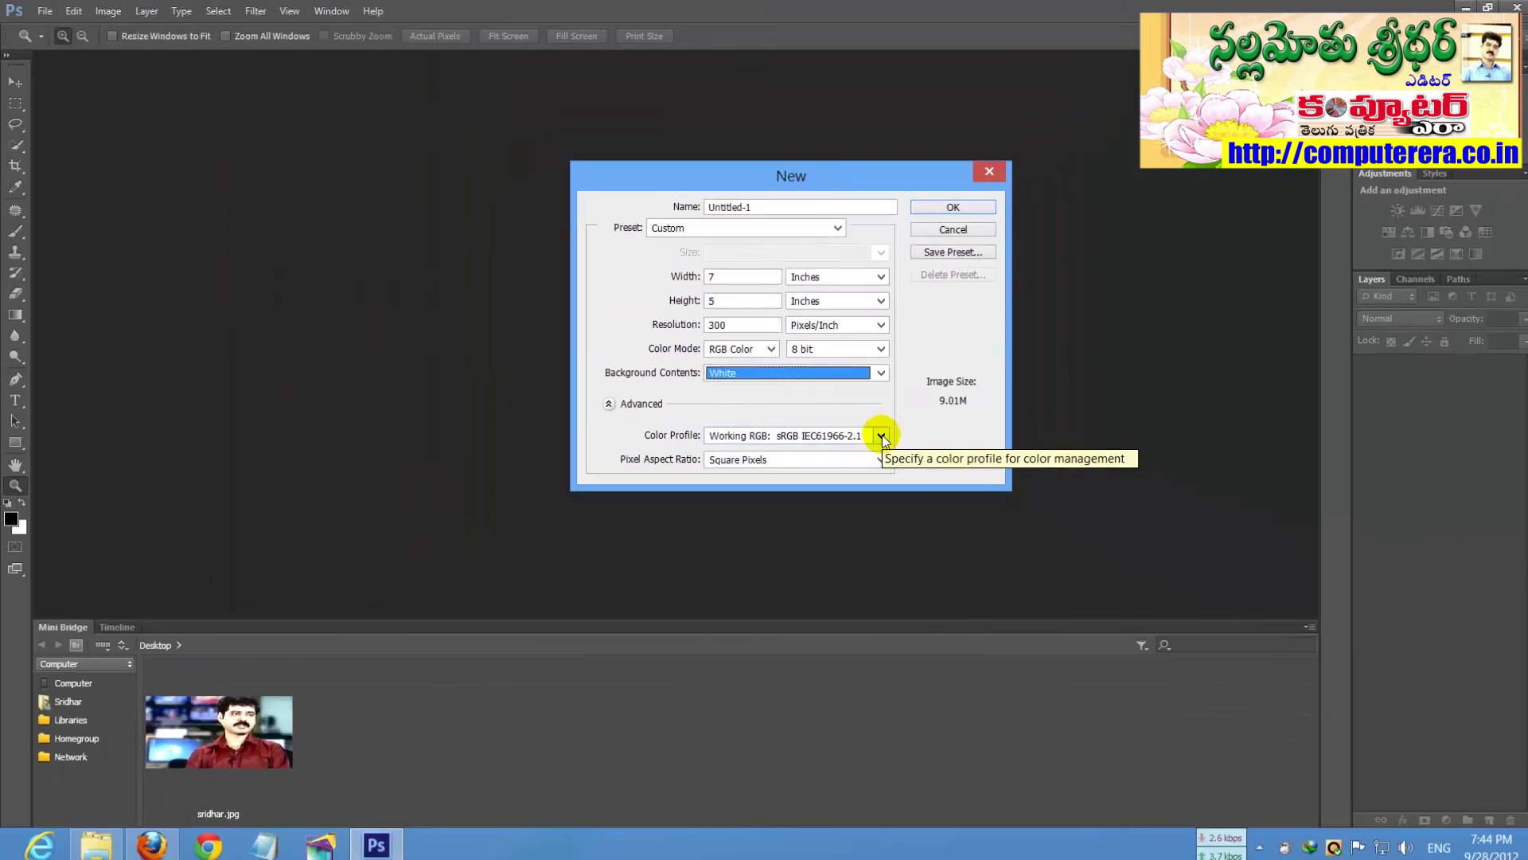
Assign the 'Dell ST2220M Color Profile, D6500' colour profile to the new document.
click(978, 527)
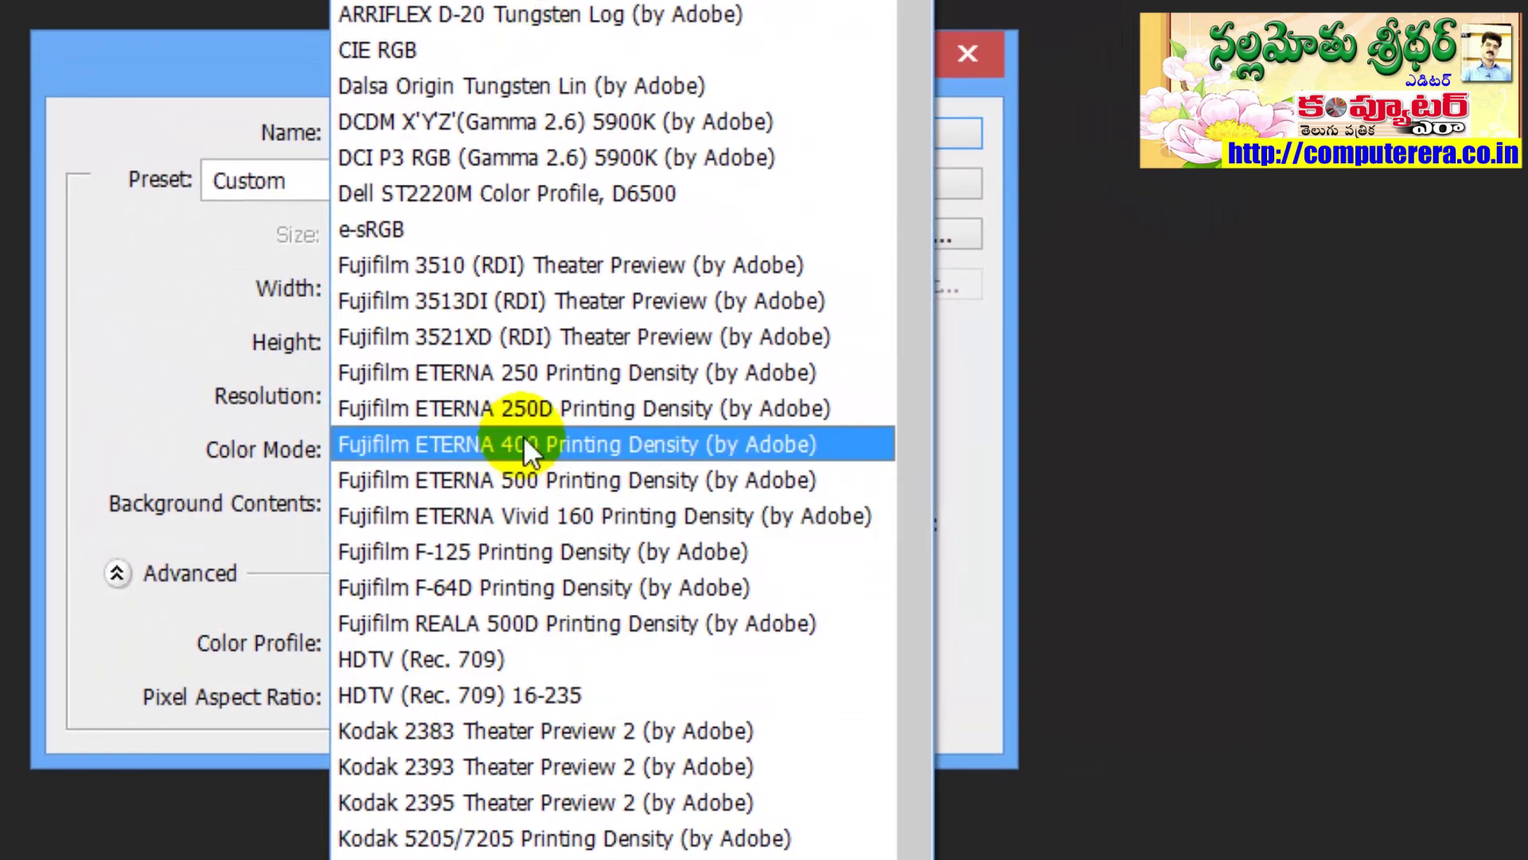
scroll(536, 436, down, 1)
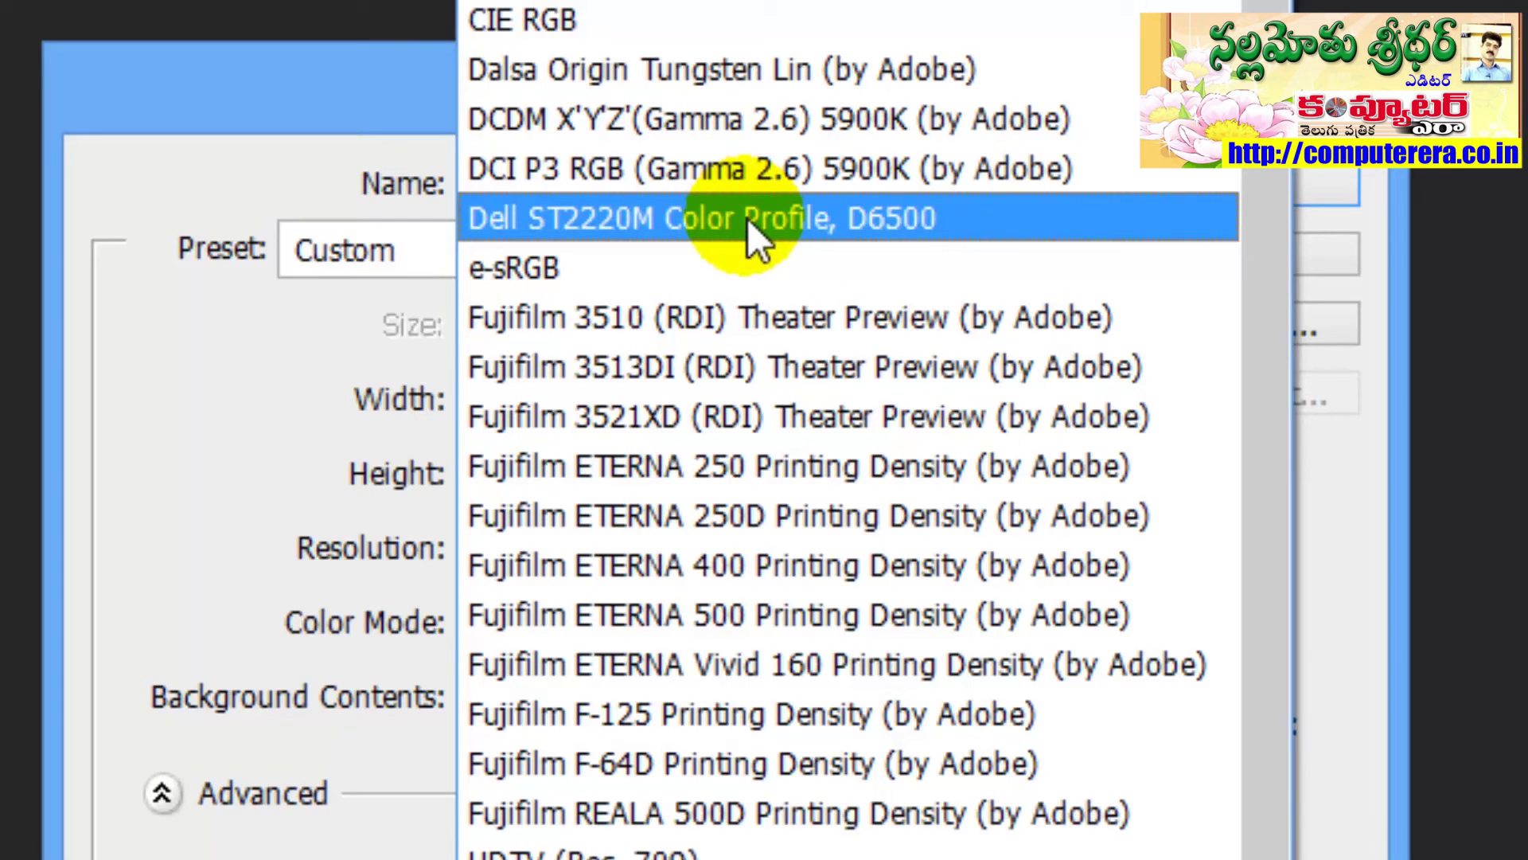
click(747, 218)
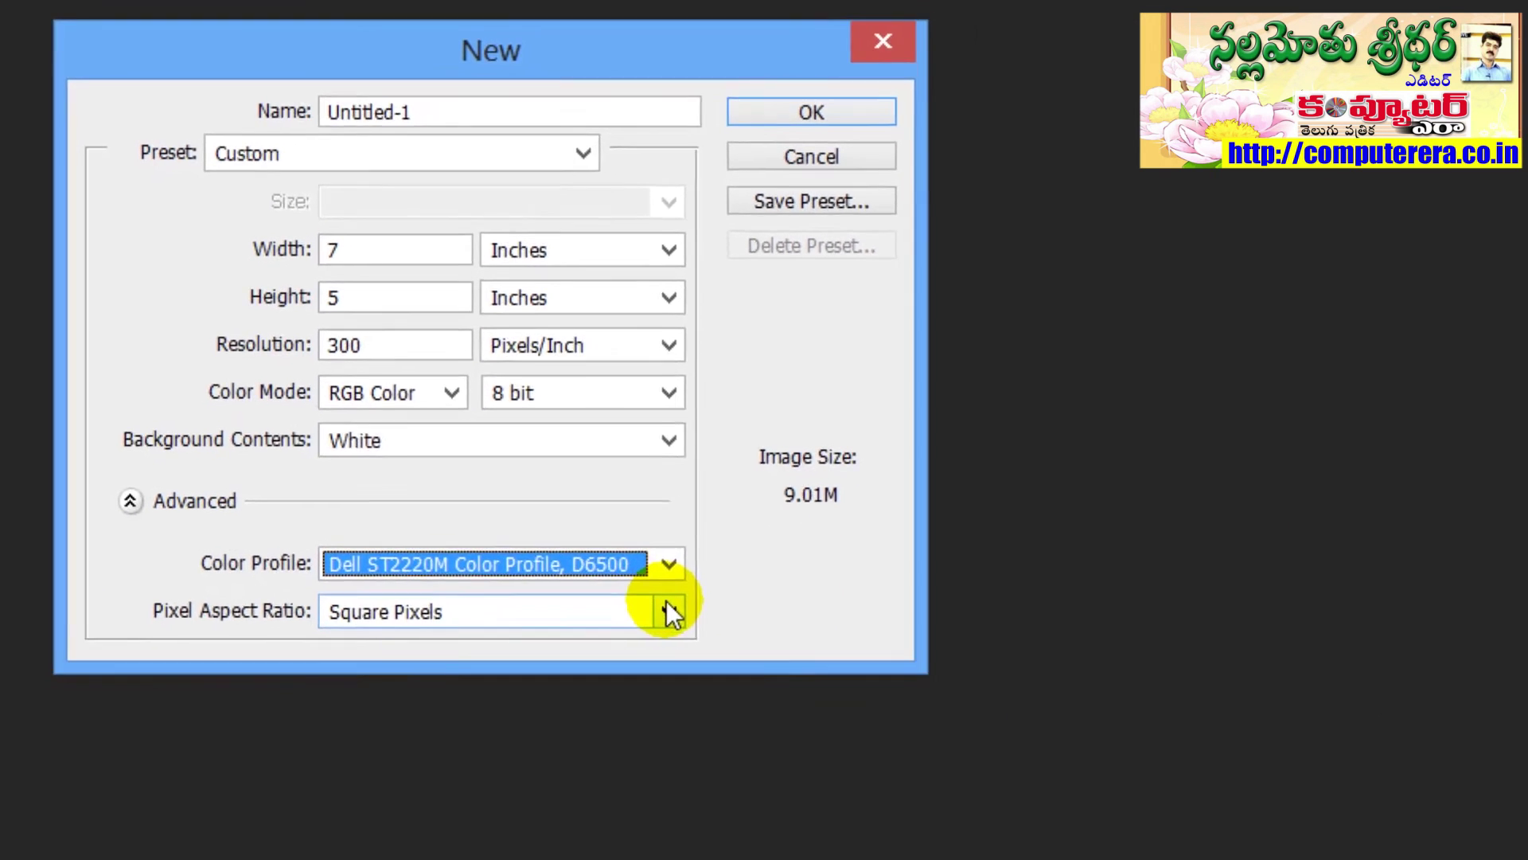
click(673, 615)
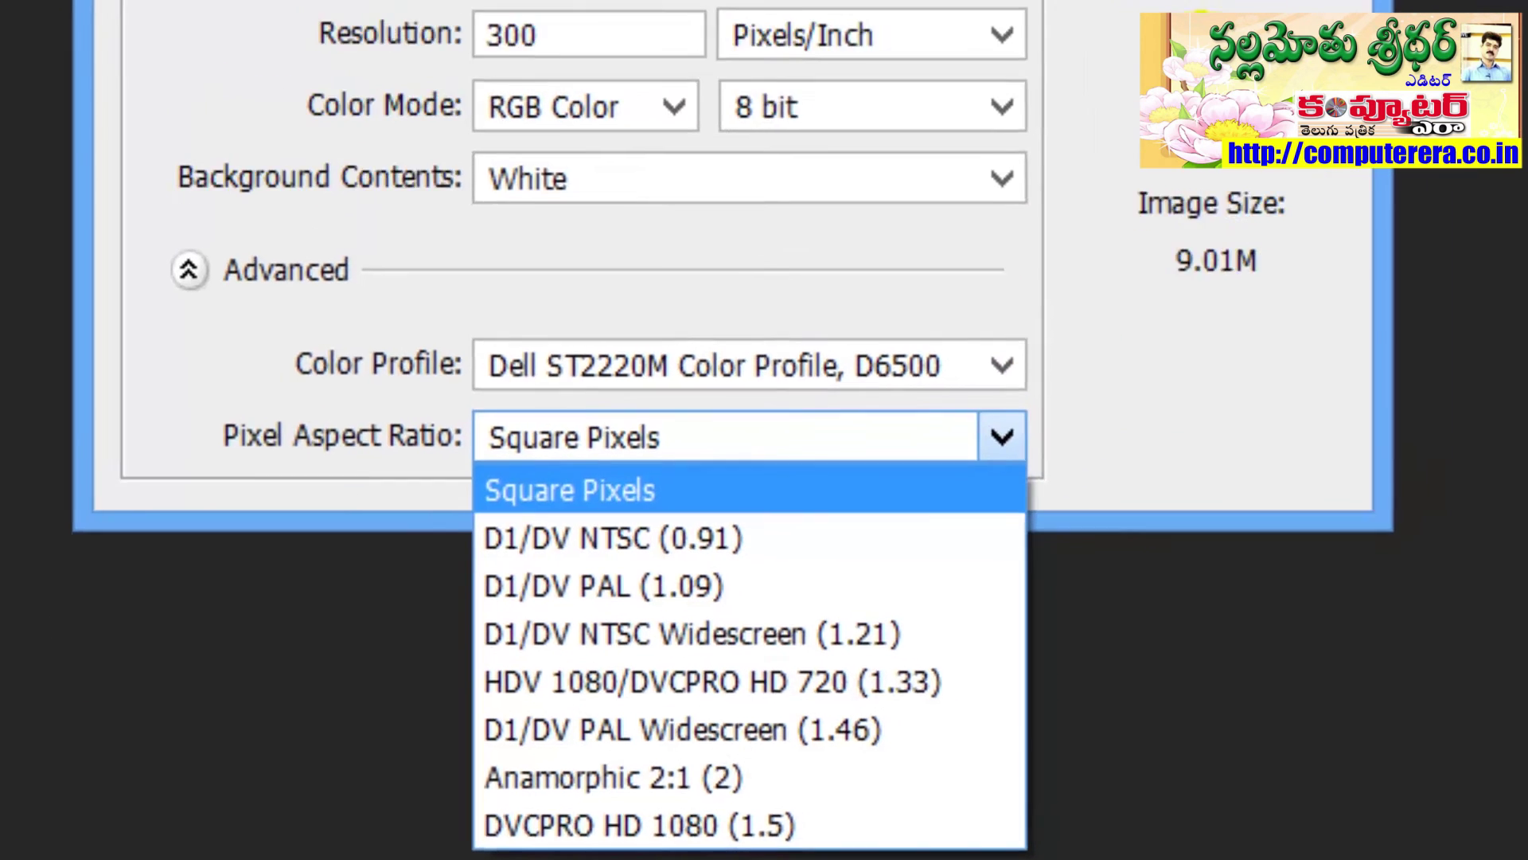
click(1054, 344)
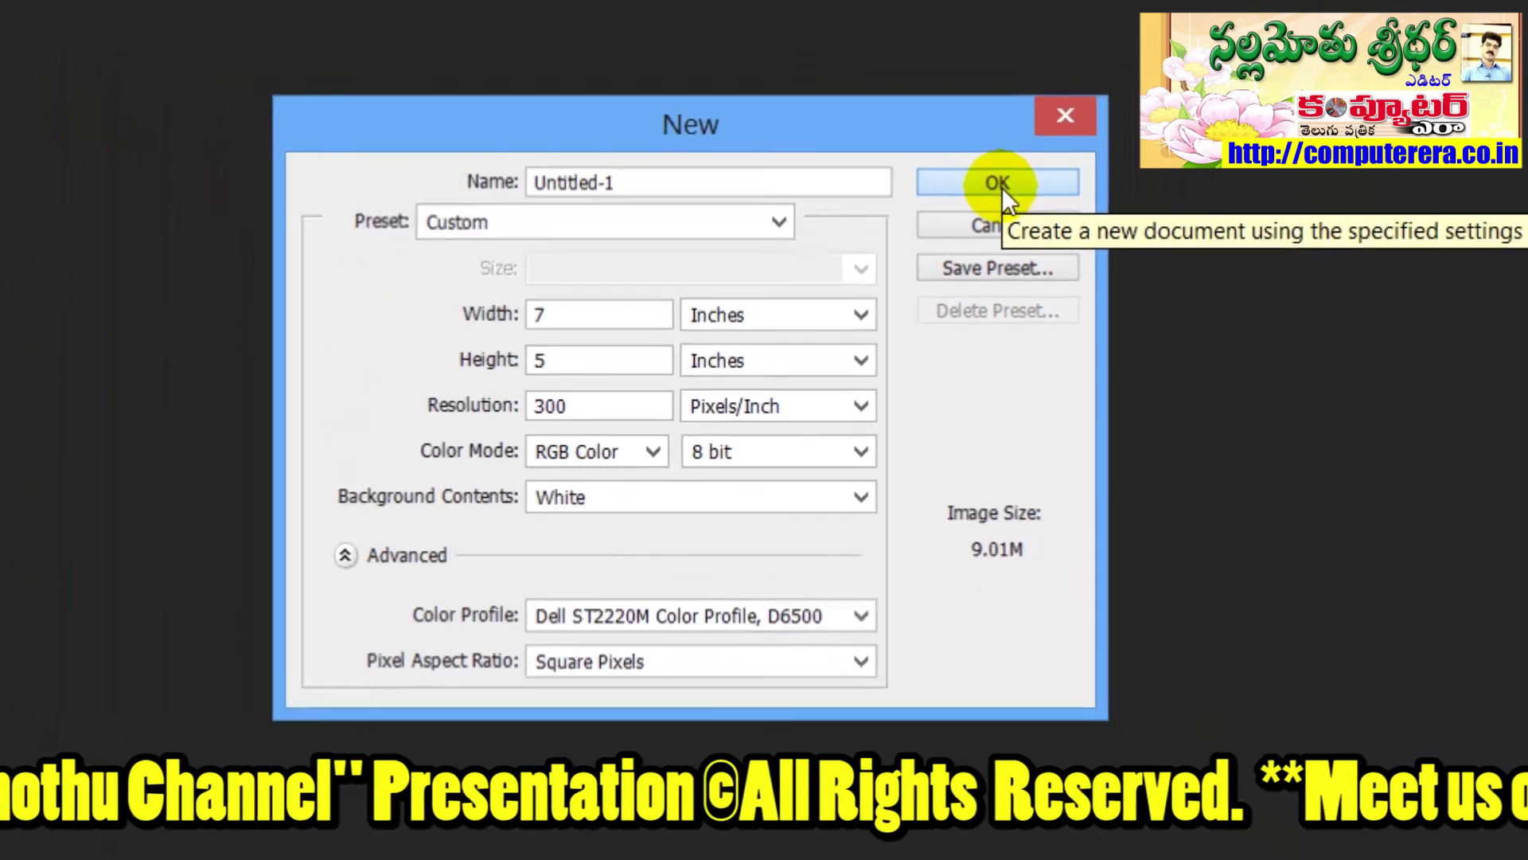
Create the blank white Untitled-1 document and place a text insertion point on the canvas.
click(1043, 170)
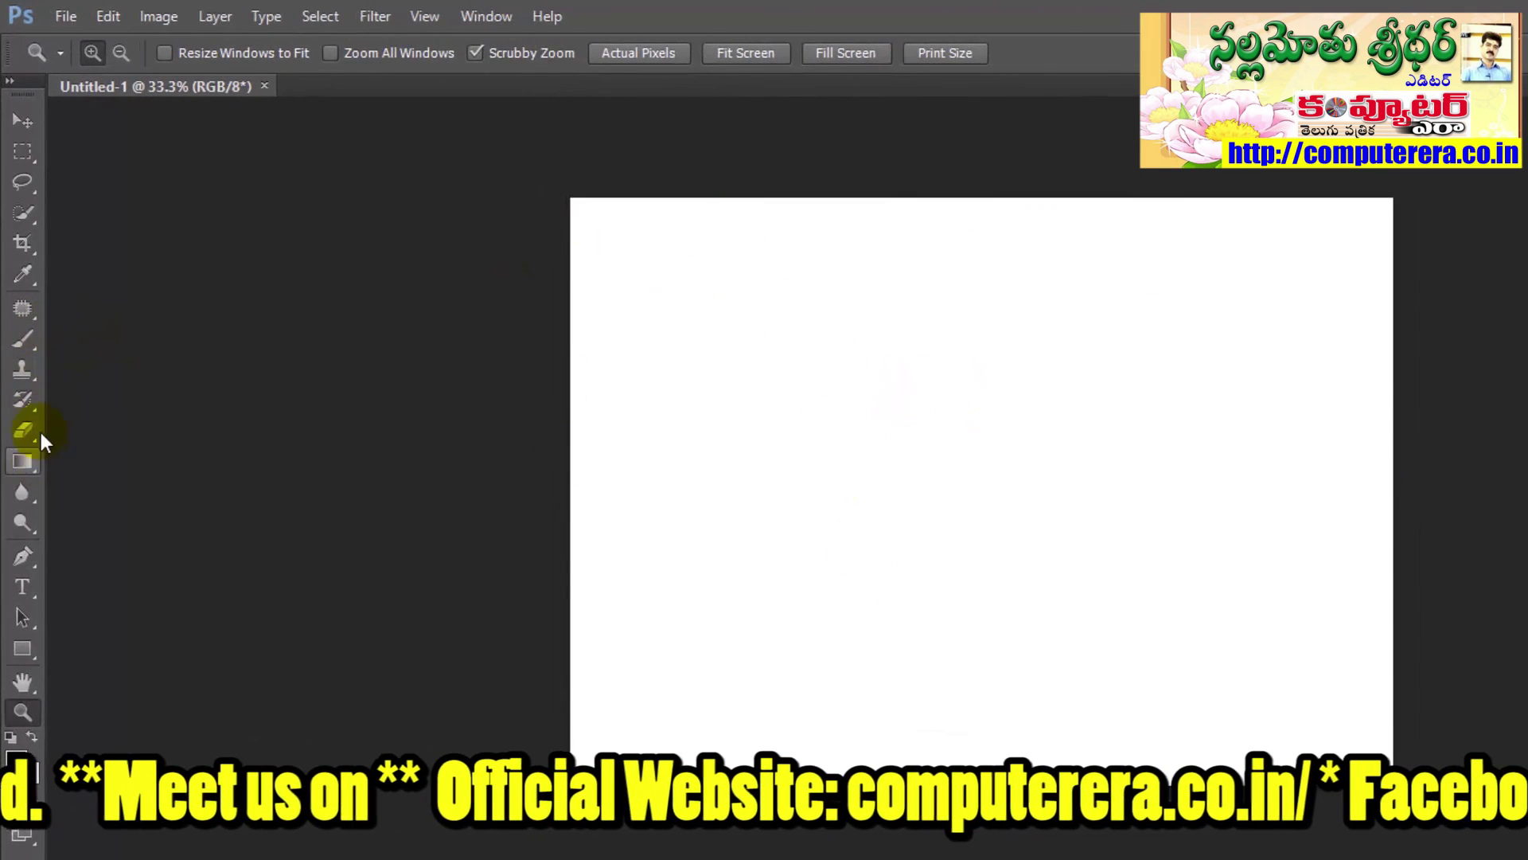
click(785, 383)
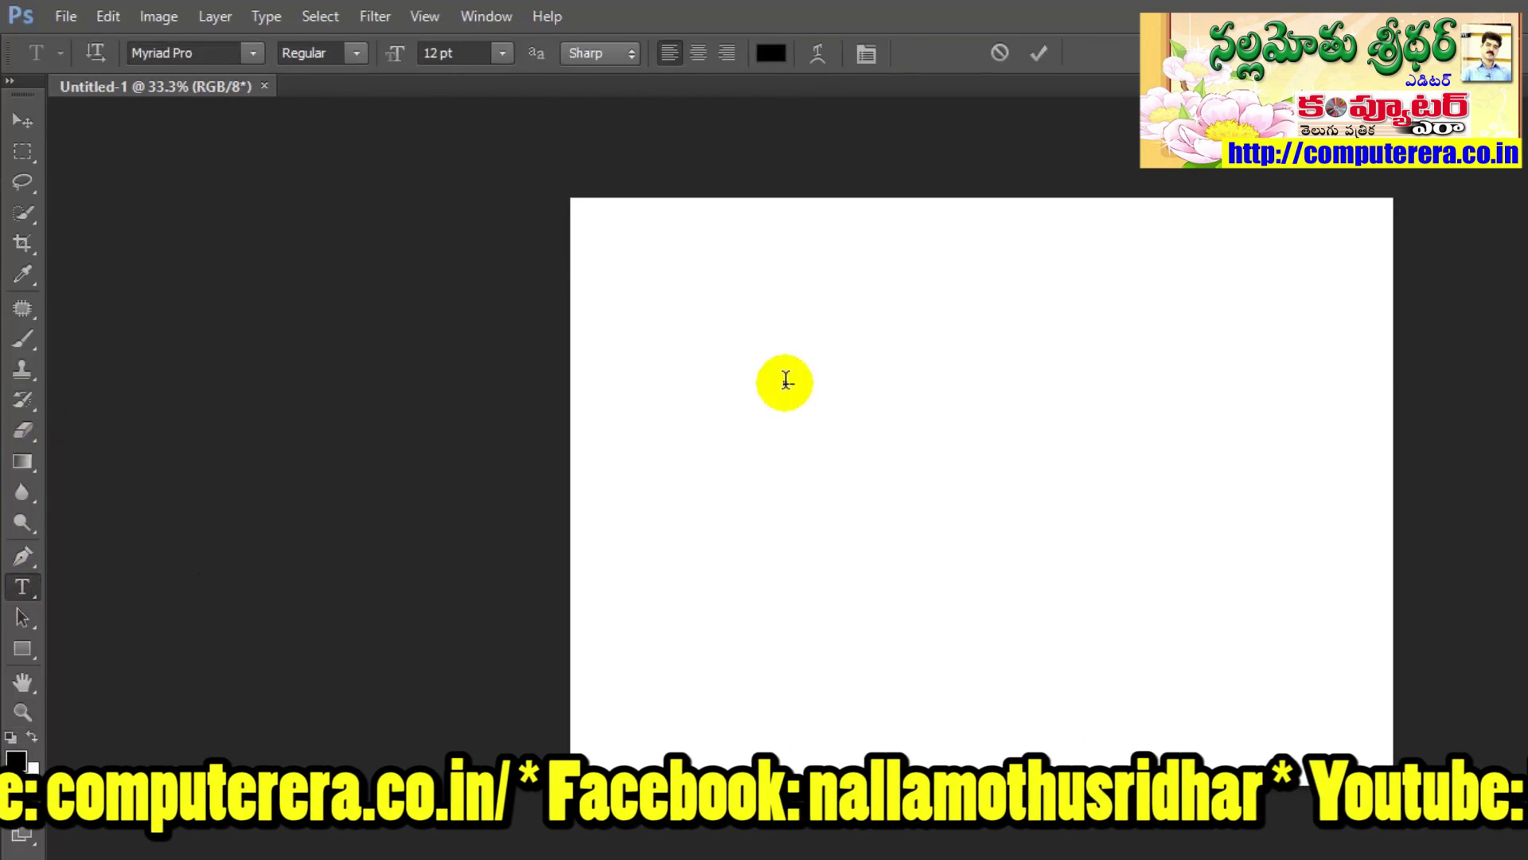